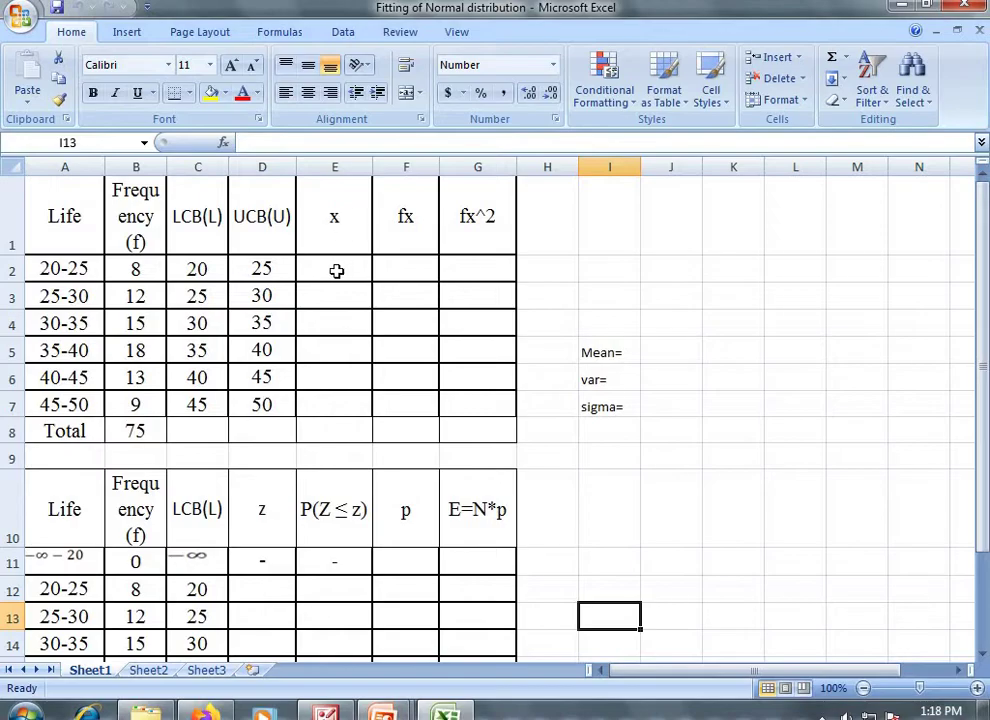
Select cell E2 in the x column and start a formula with '='.
left_click(337, 271)
type("=")
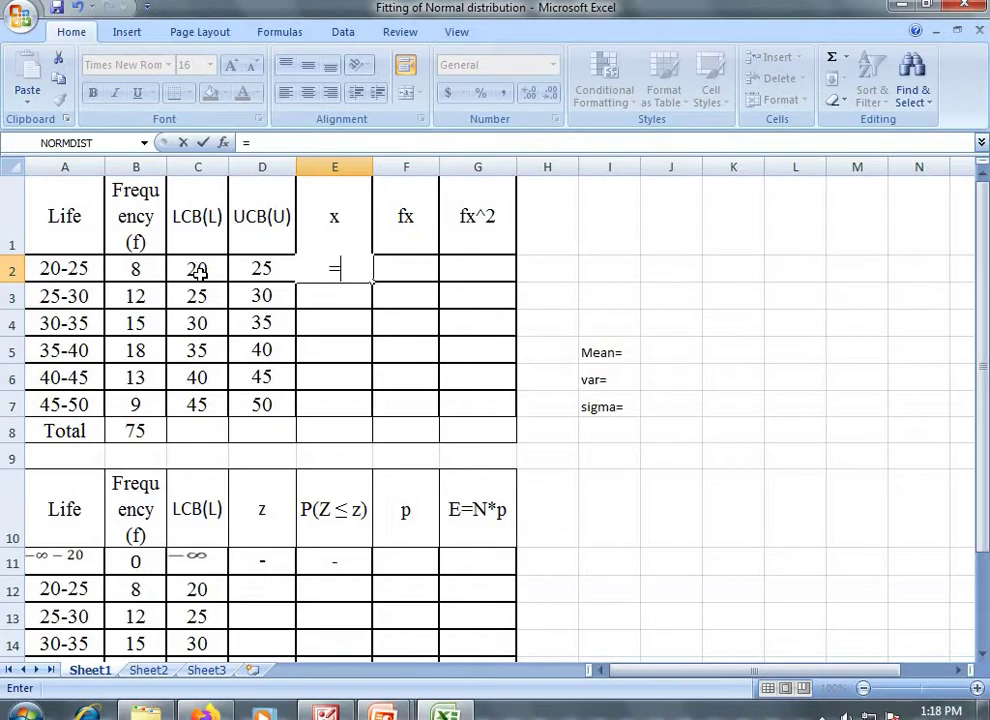
Enter =(C2+D2)/2 in E2 to get the 22.5 midpoint of the 20-25 class.
left_click(198, 272)
type("+")
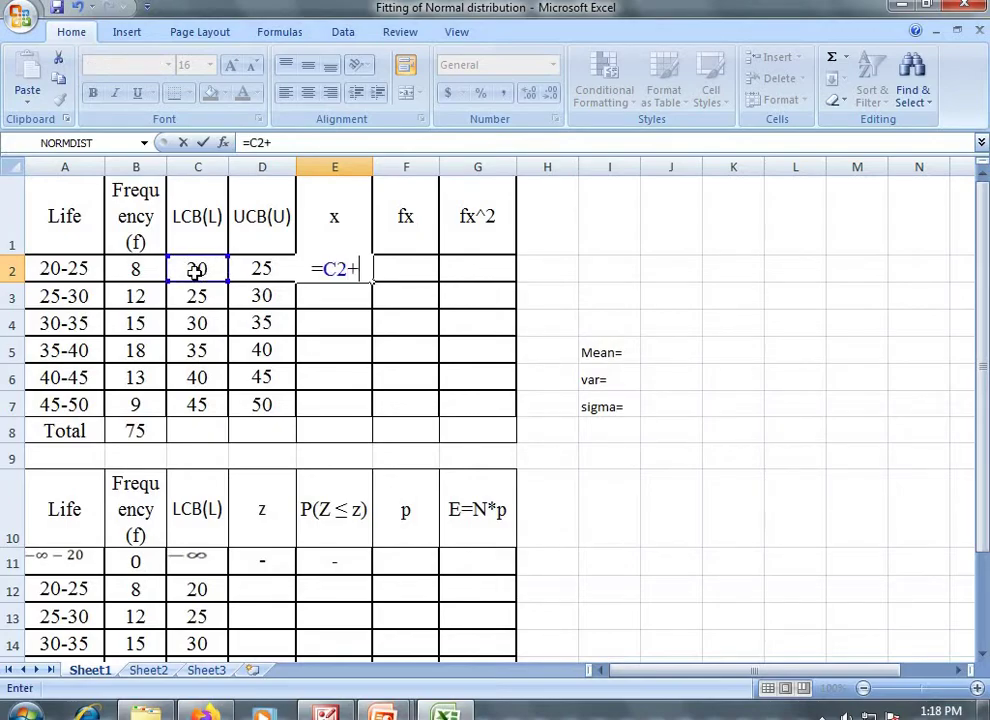
left_click(270, 273)
left_click(309, 145)
type(")")
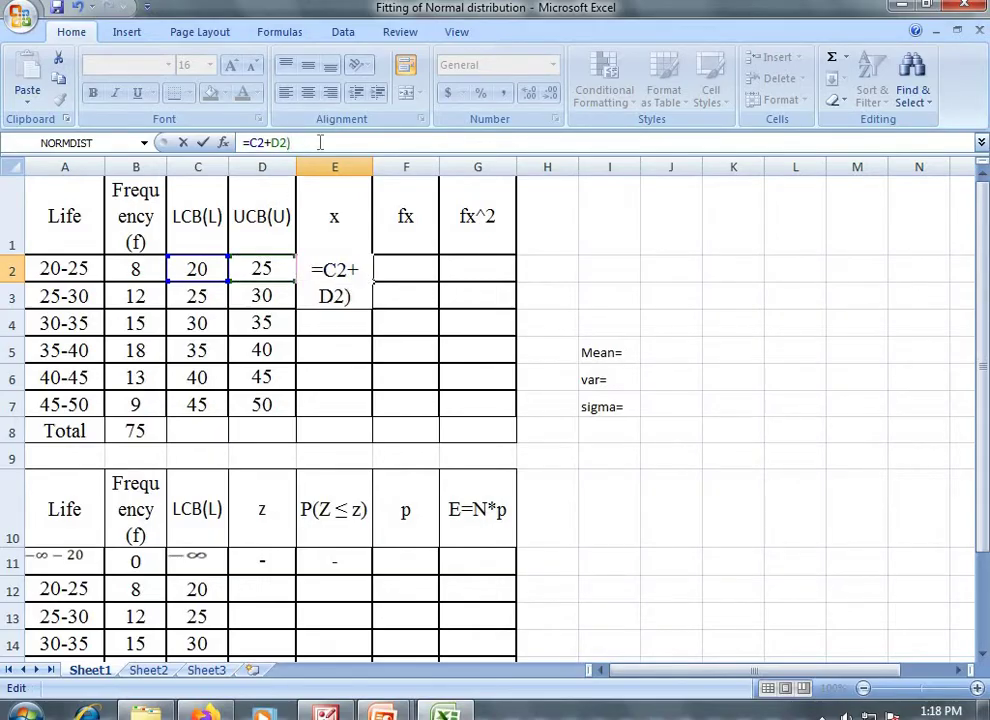
left_click(250, 143)
type("(")
type("//")
key("BackSpace")
type("2")
key("Return")
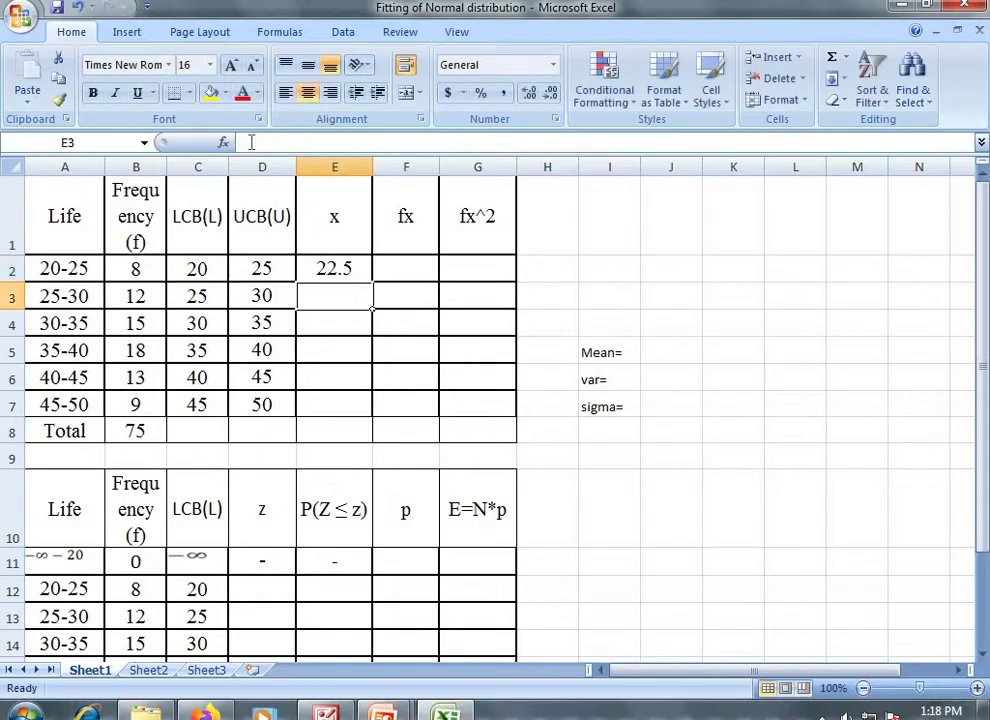
Copy the midpoint formula down to E7, giving midpoints through 47.5.
left_click(352, 267)
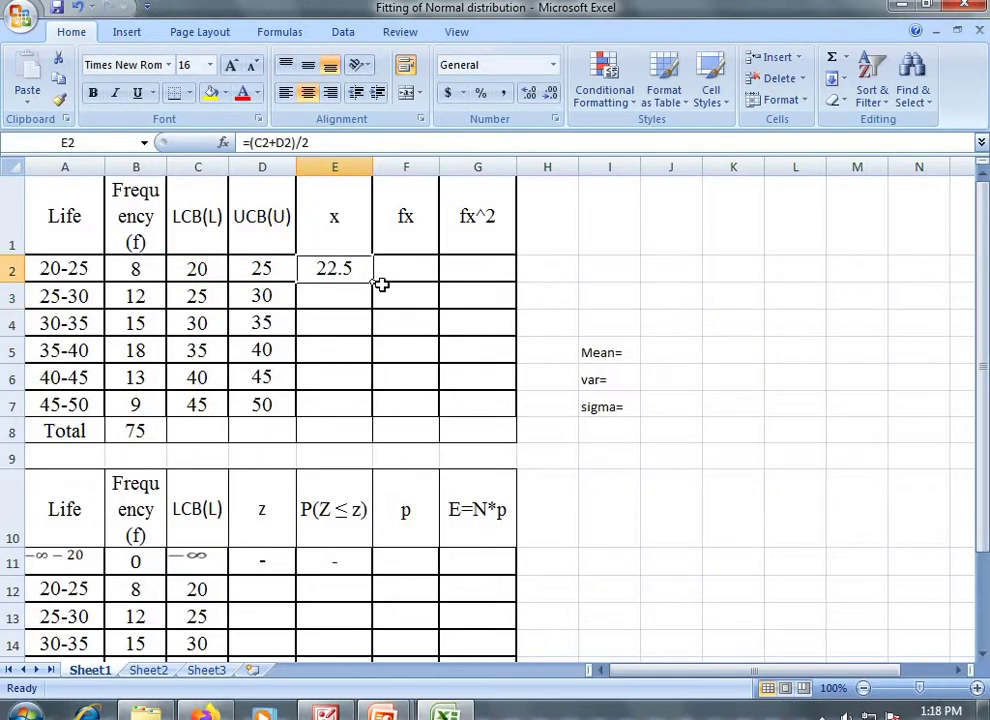
double_click(374, 283)
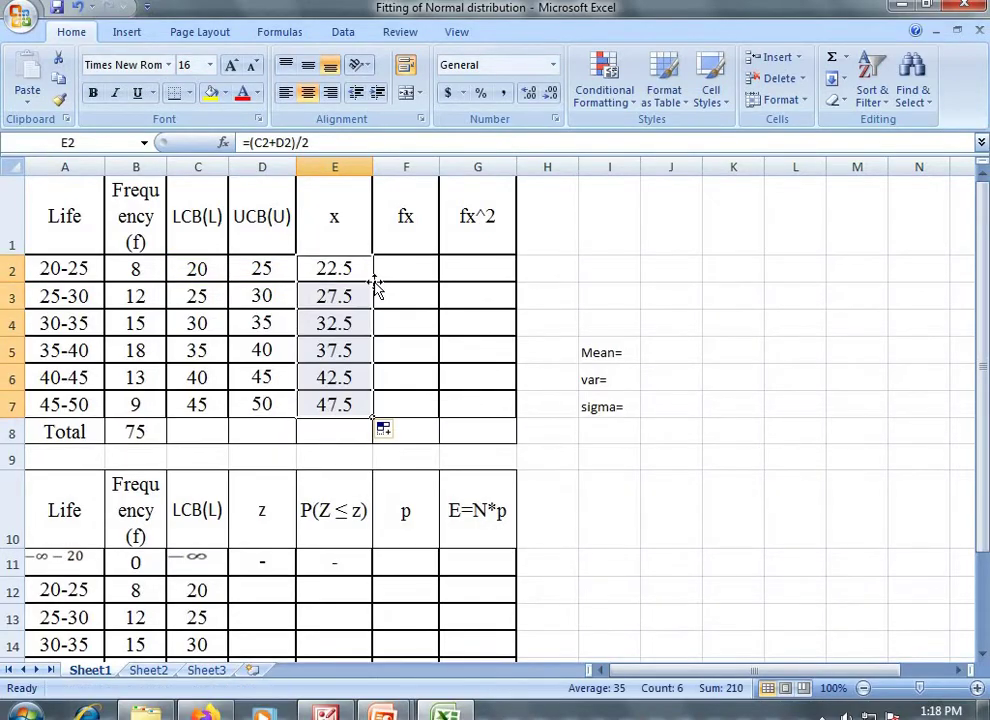
left_click(406, 265)
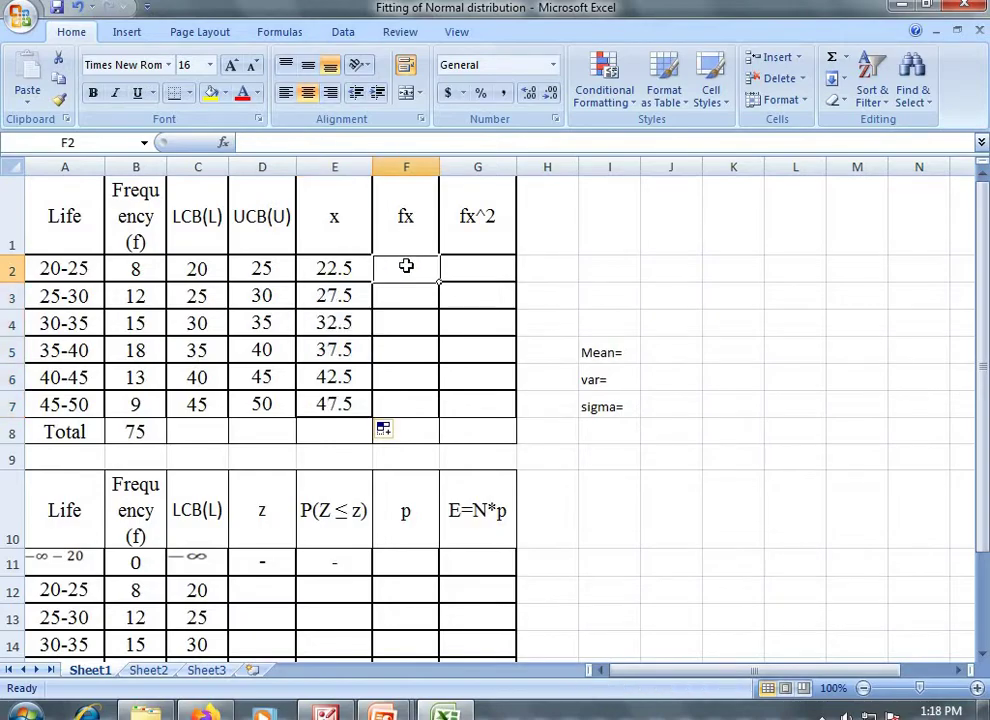
Compute fx with =E2*B2 in F2 and fill it down through row 7.
type("=")
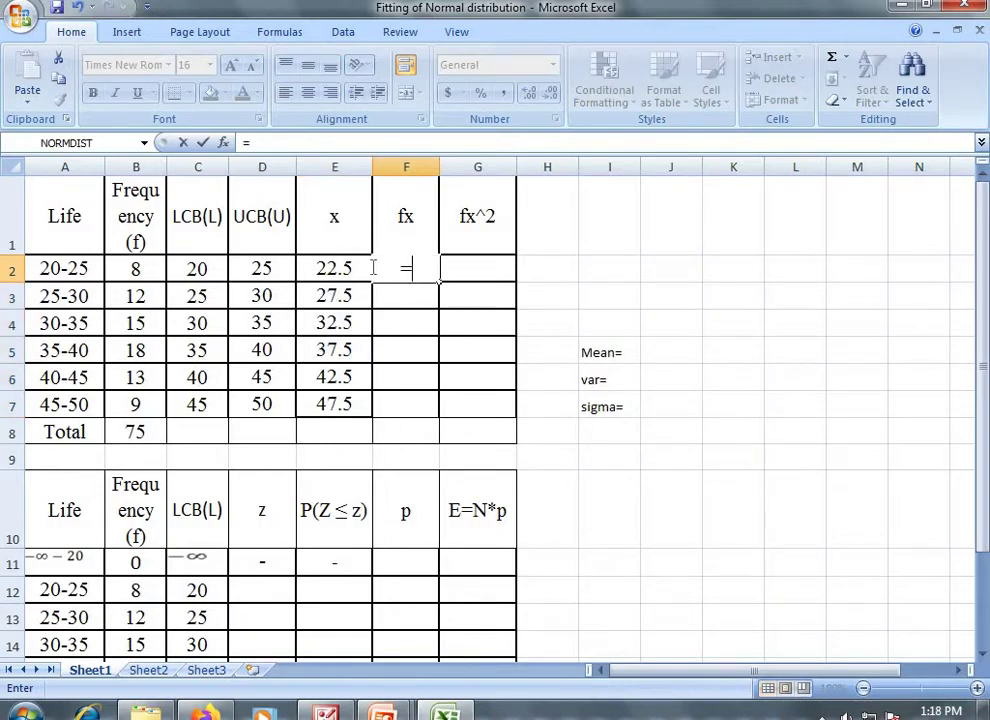
left_click(338, 267)
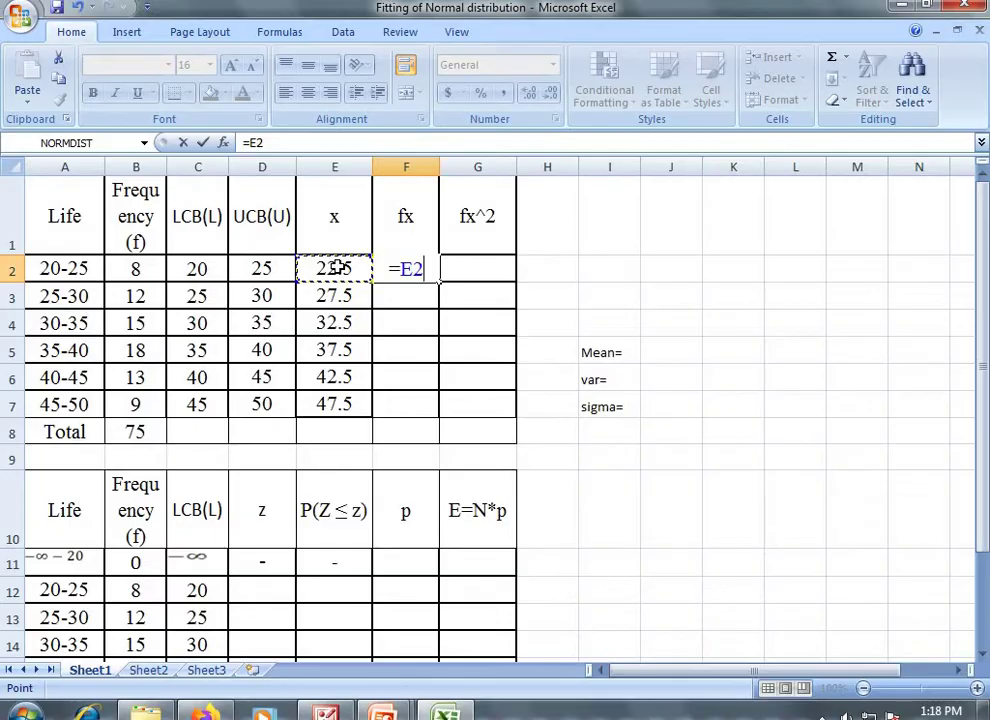
type("*")
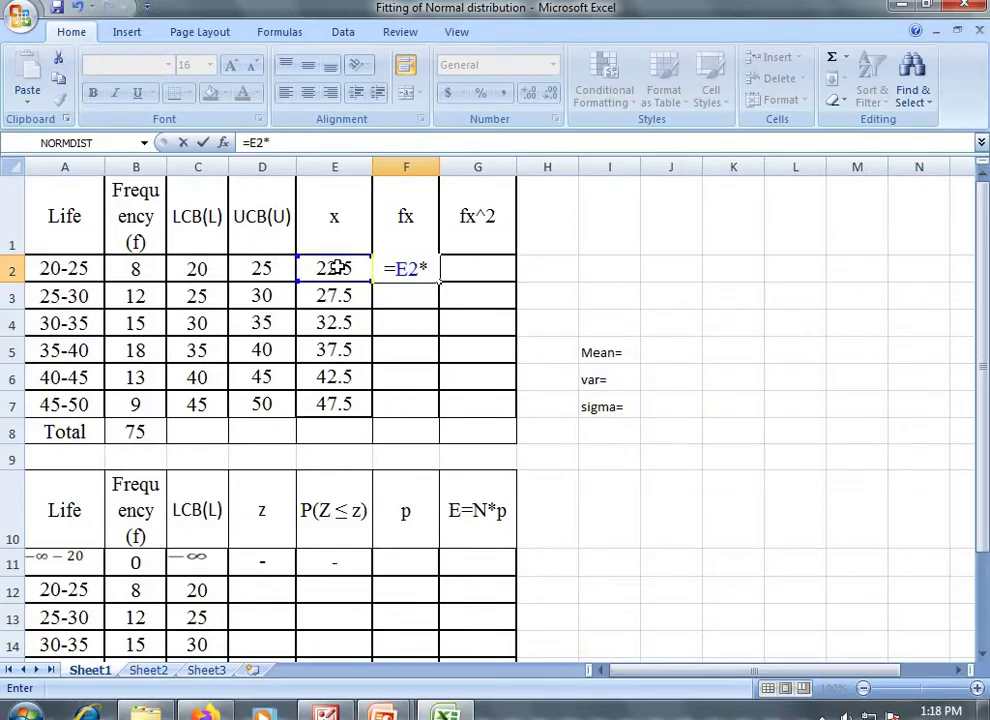
left_click(151, 270)
key("Return")
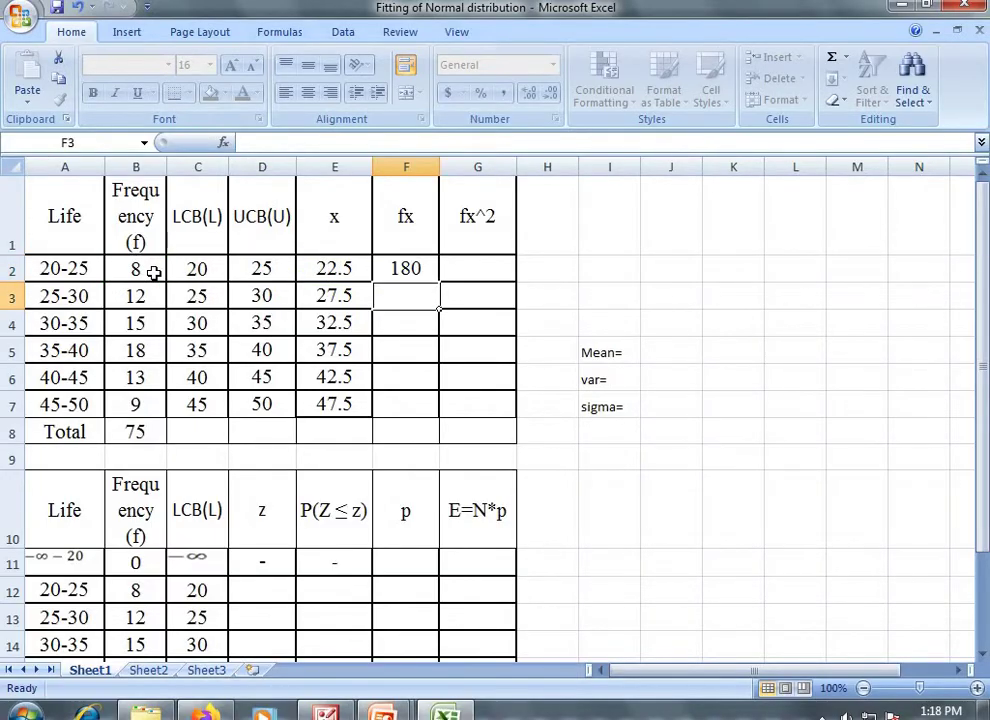
left_click(390, 269)
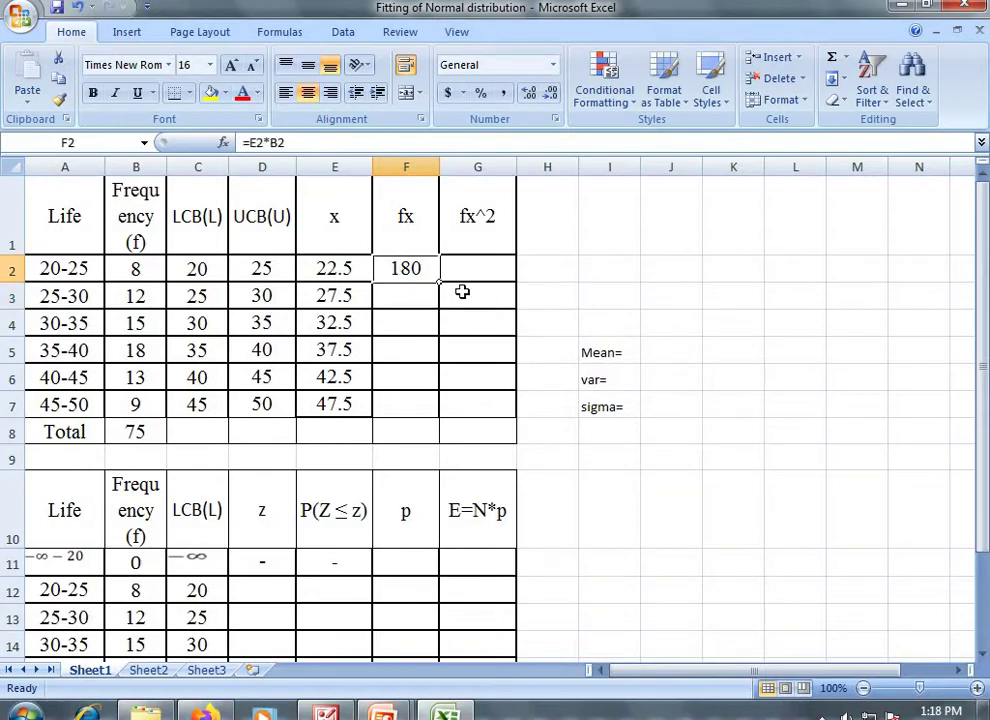
double_click(439, 285)
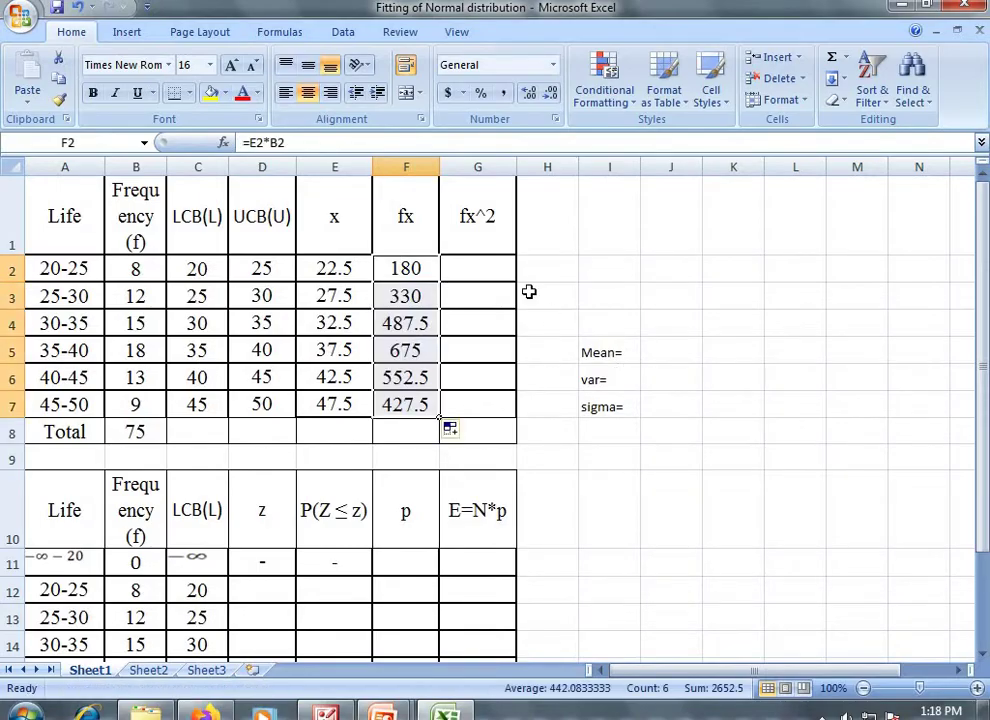
Compute fx^2 with =F2*E2 in G2 and fill it down through row 7.
left_click(486, 270)
type("=")
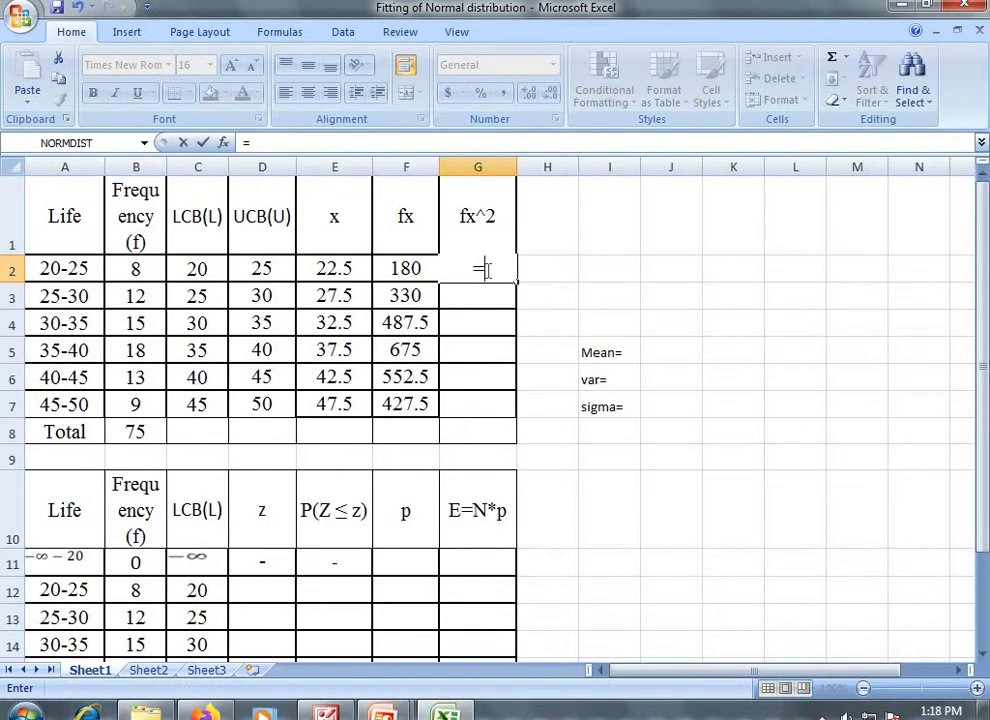
left_click(406, 268)
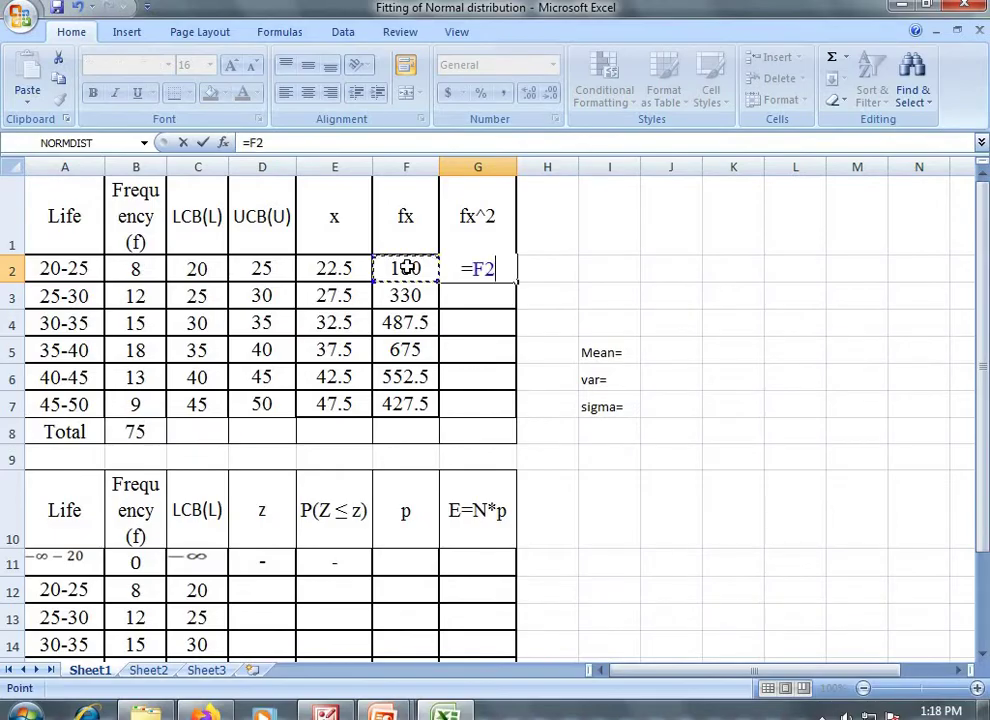
type("*")
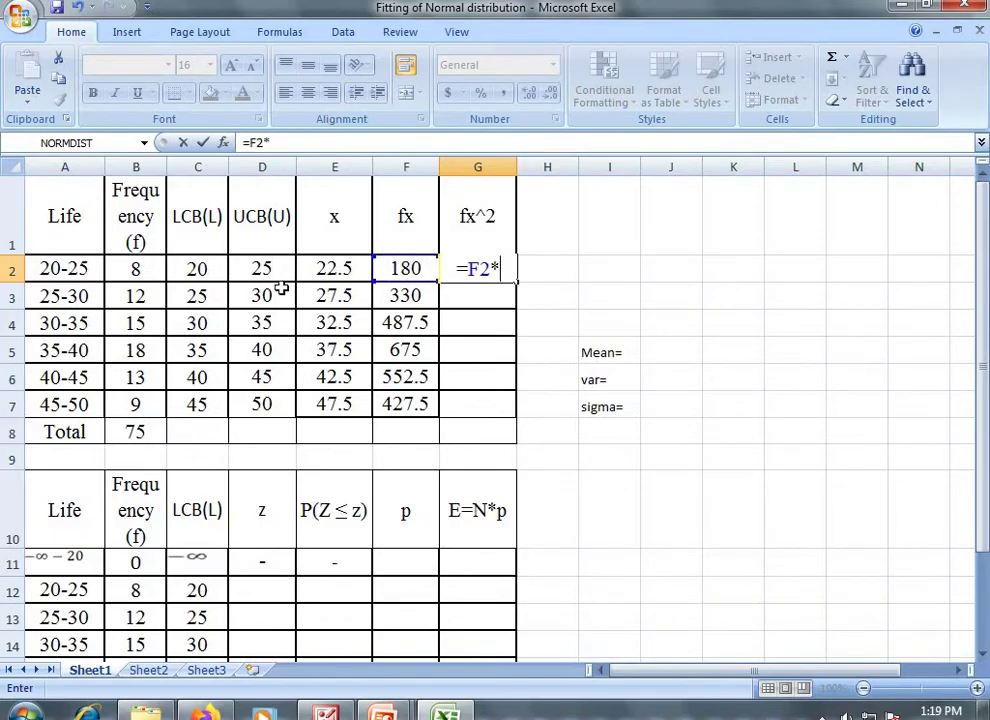
left_click(328, 266)
key("Return")
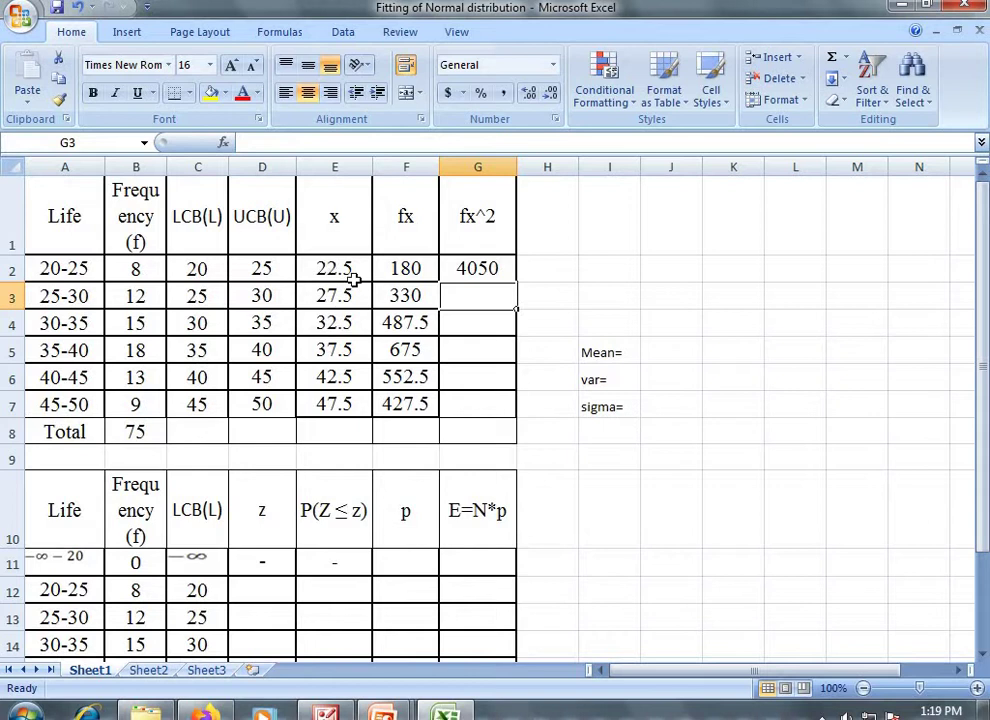
left_click(500, 272)
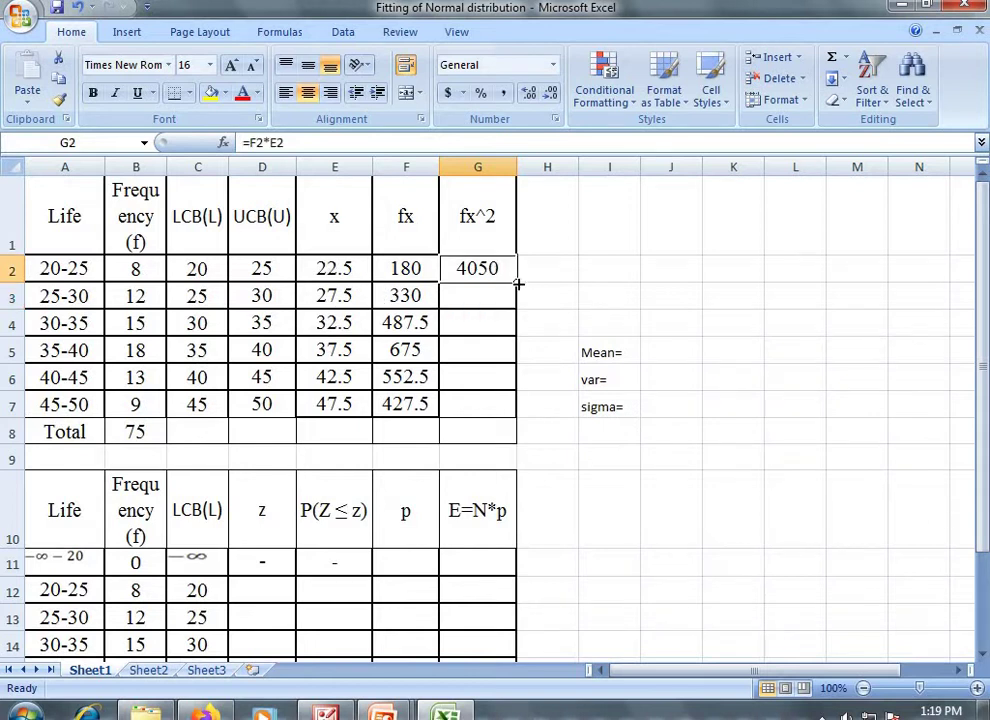
double_click(521, 284)
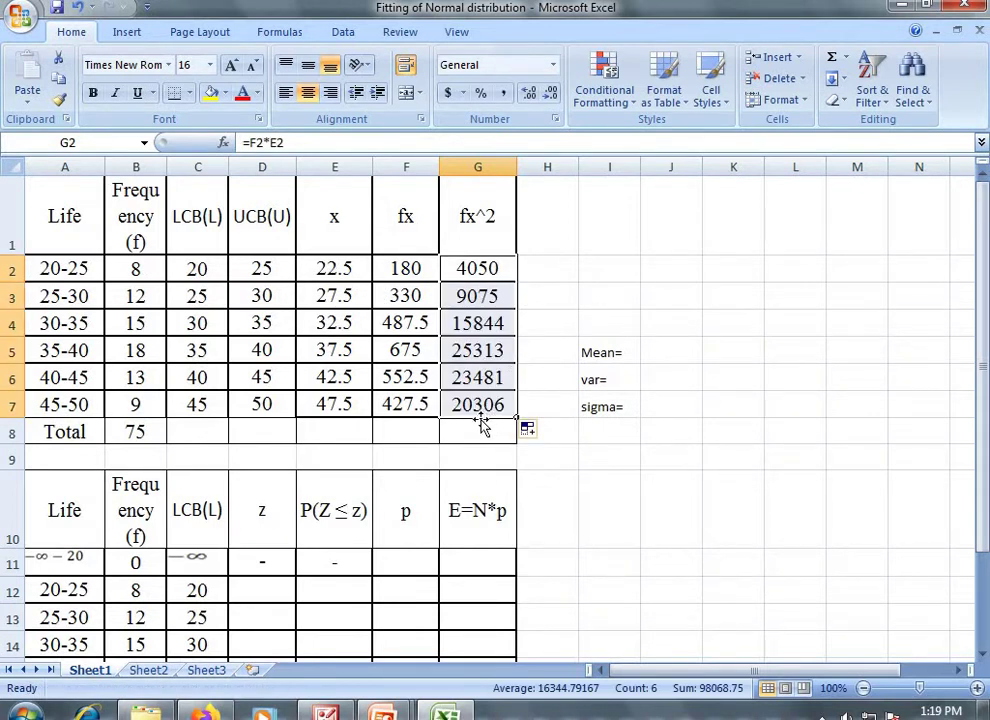
AutoSum the fx and fx^2 columns in row 8, giving totals 2653 and 98068.8.
left_click(407, 431)
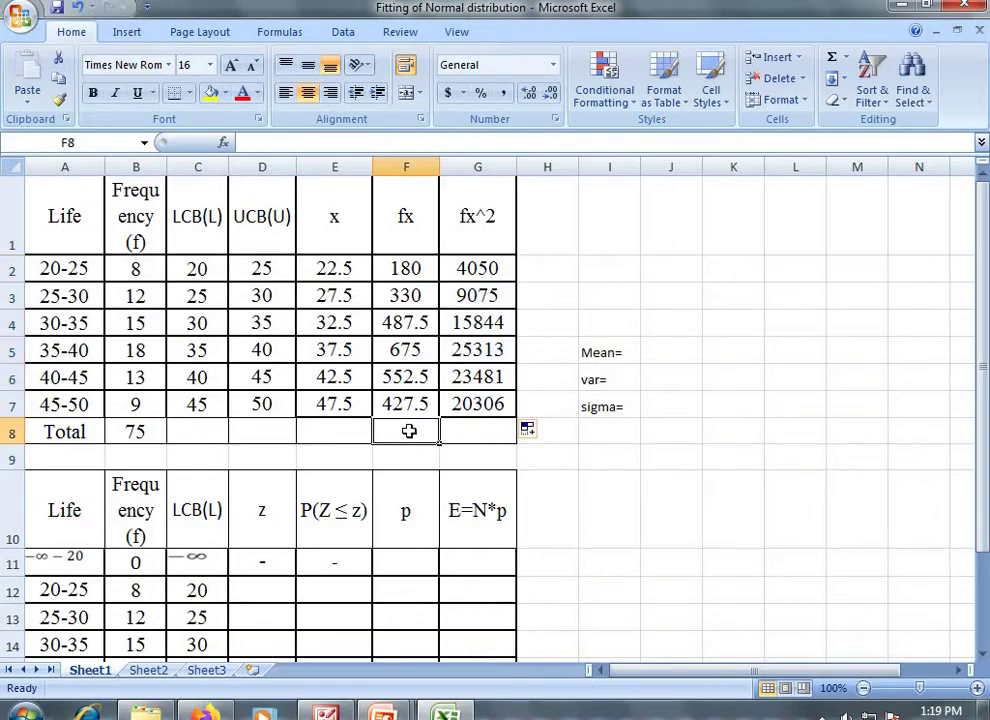
left_click(831, 58)
key("Return")
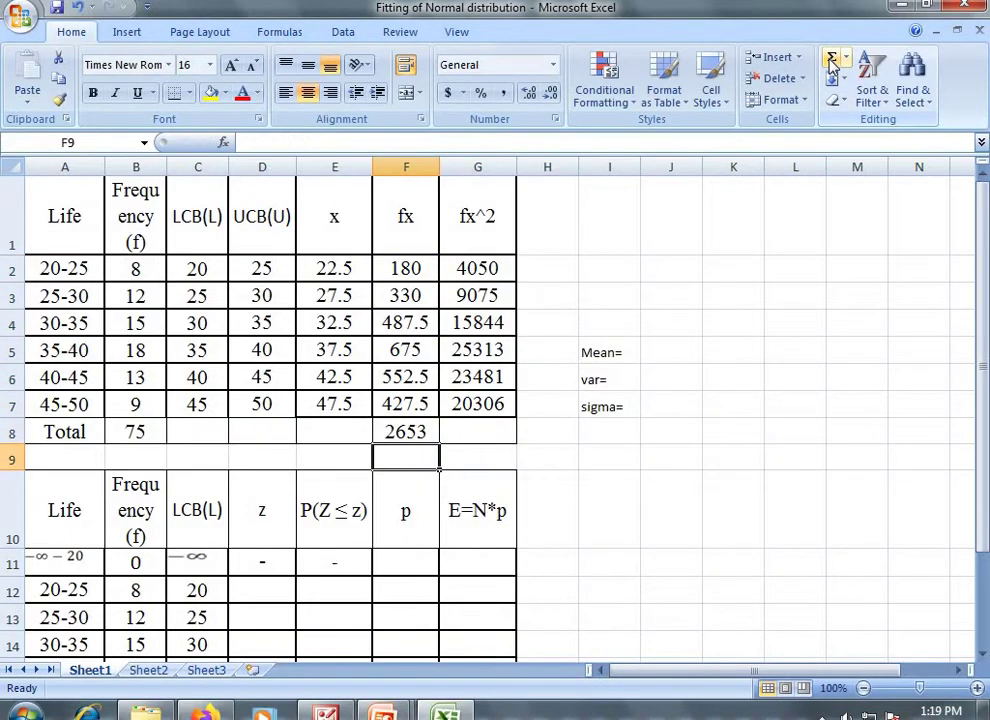
left_click(495, 433)
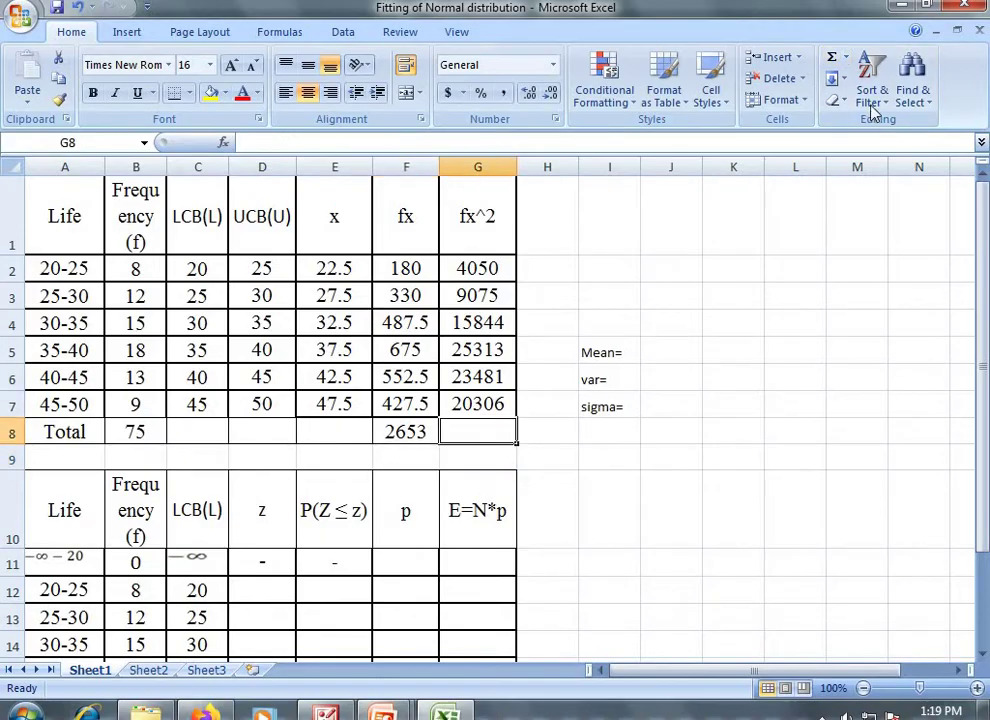
left_click(831, 58)
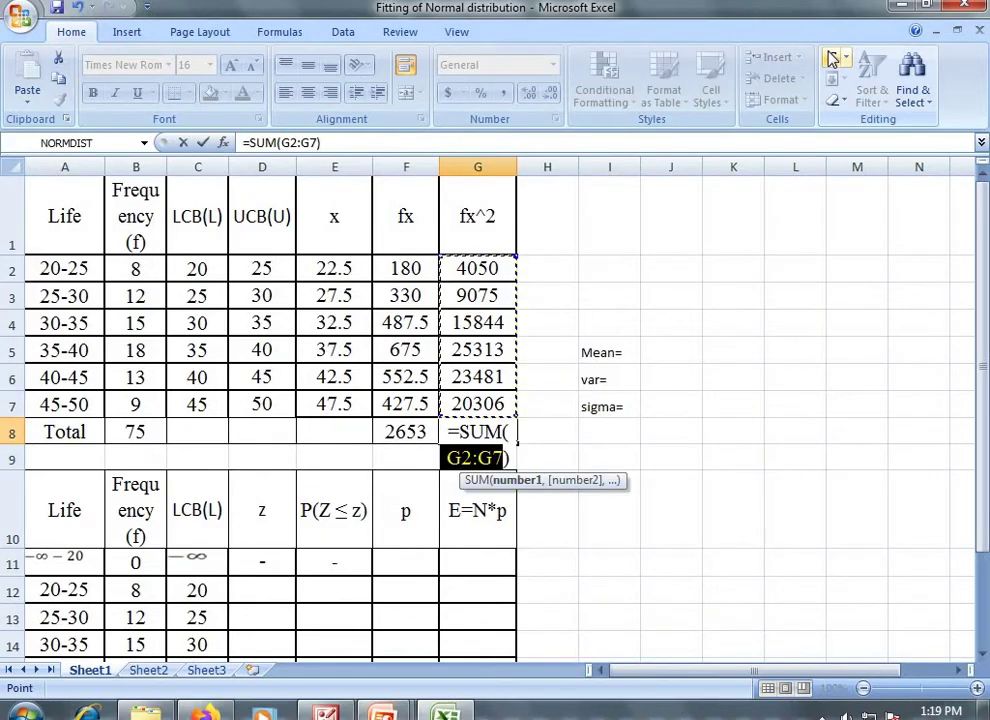
key("Return")
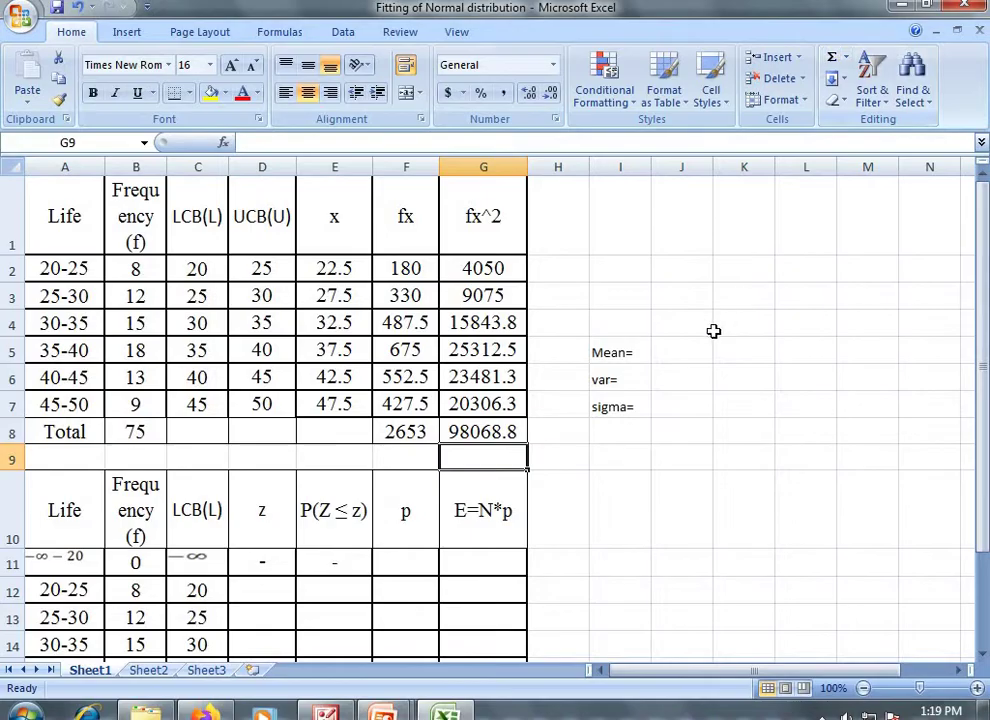
left_click(695, 351)
Enter the mean =F8/B8 in J5, giving 35.3667.
type("=")
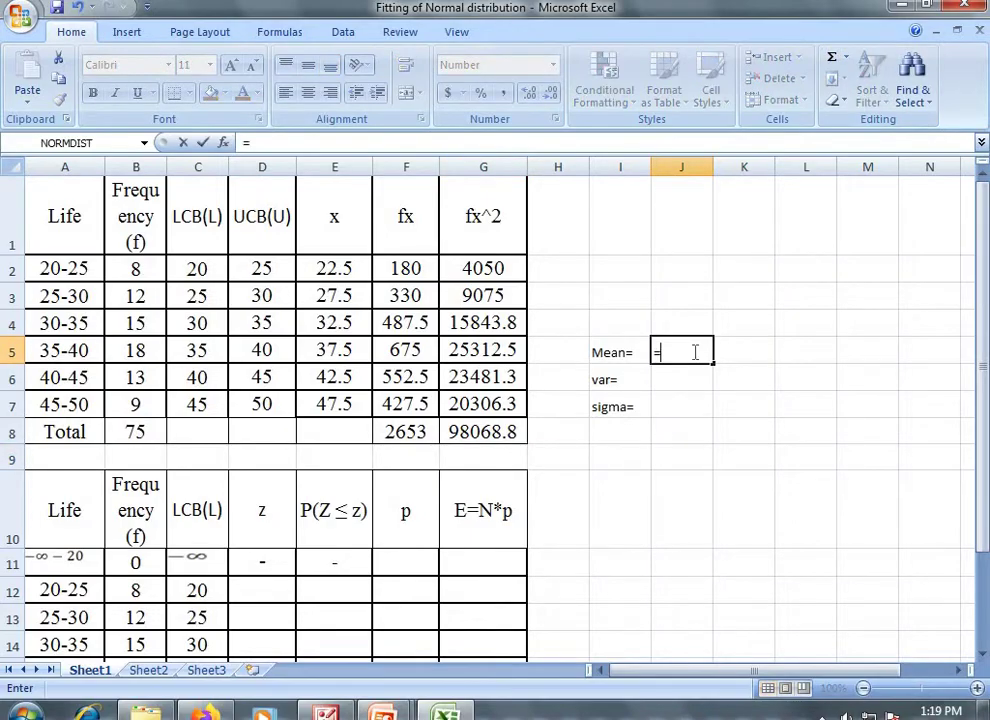
left_click(415, 431)
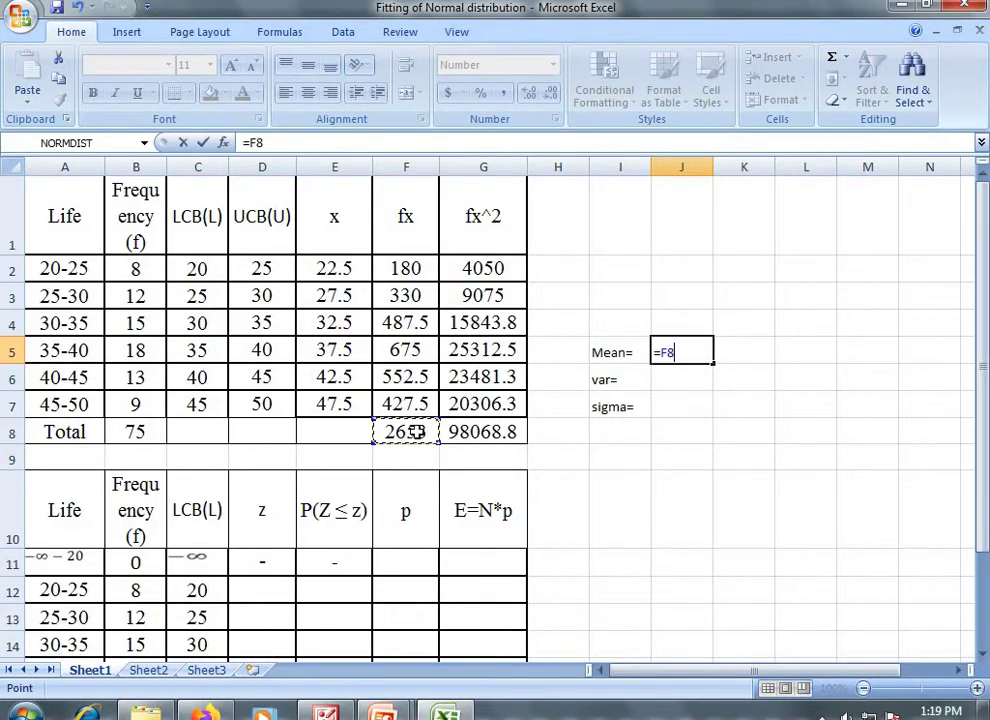
type("/")
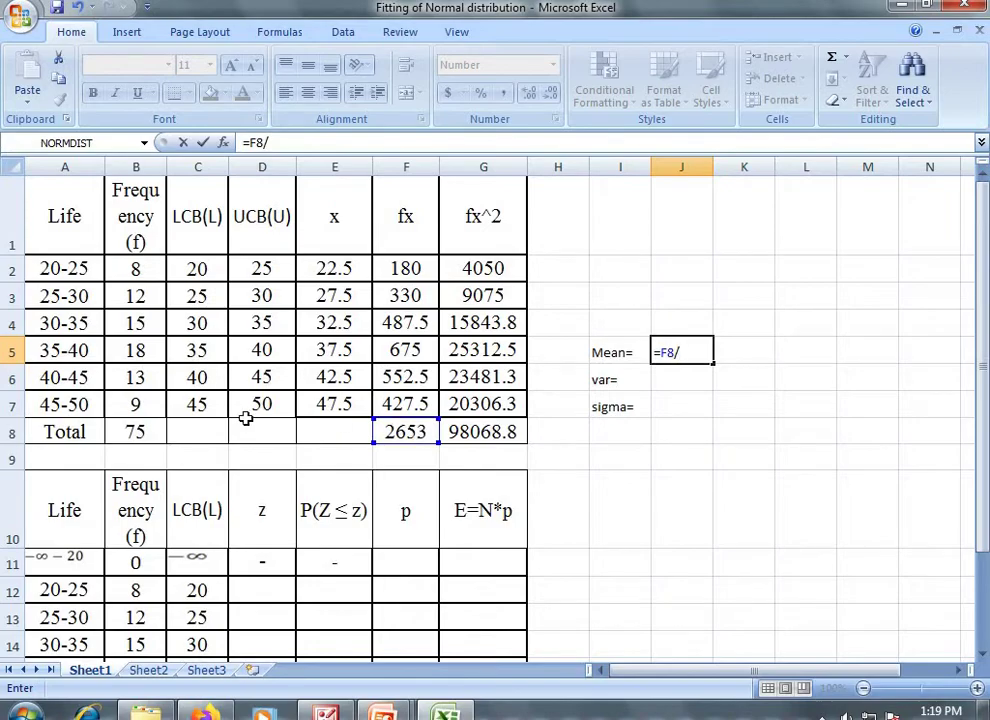
left_click(137, 432)
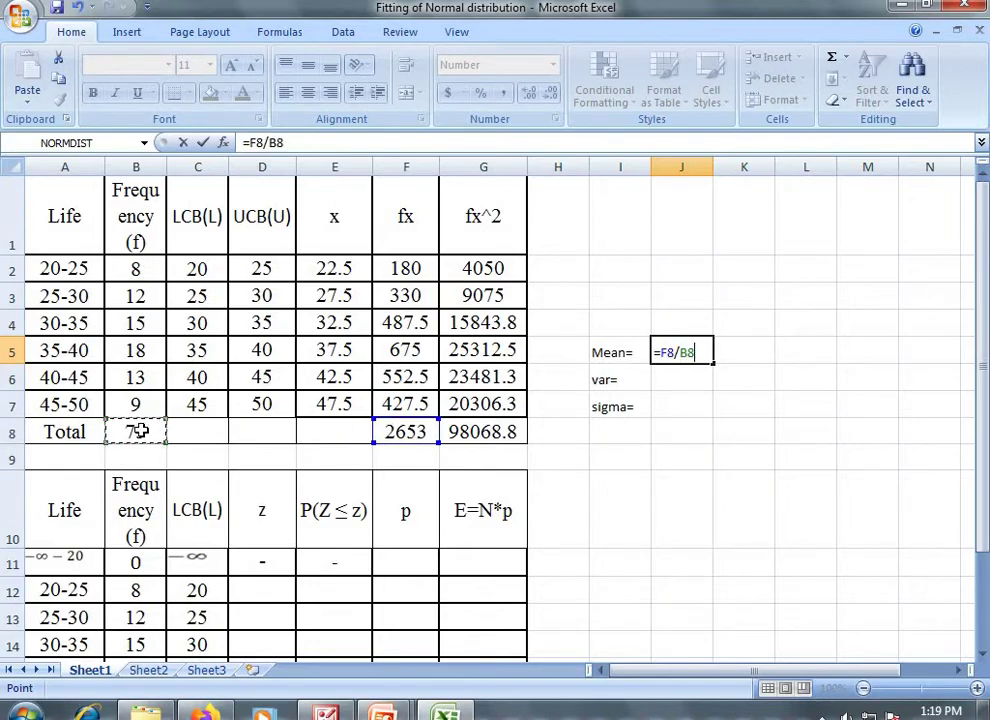
key("Return")
Enter the variance =(G8/B8)-(J5^2) in J6, giving 56.7822.
type("=")
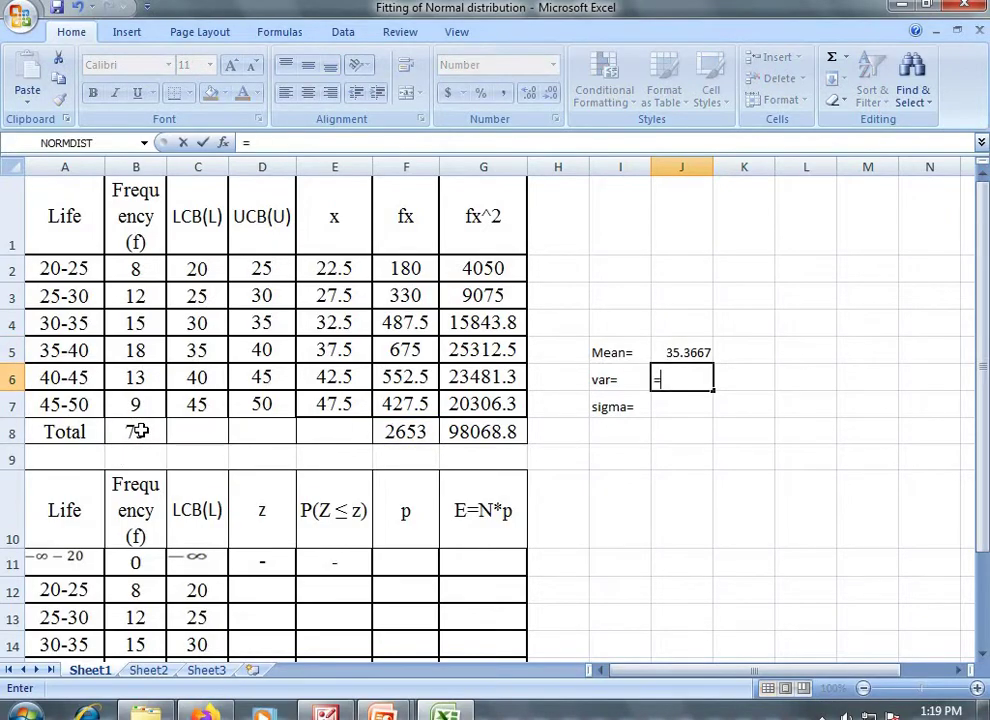
type("(")
left_click(483, 432)
type("/")
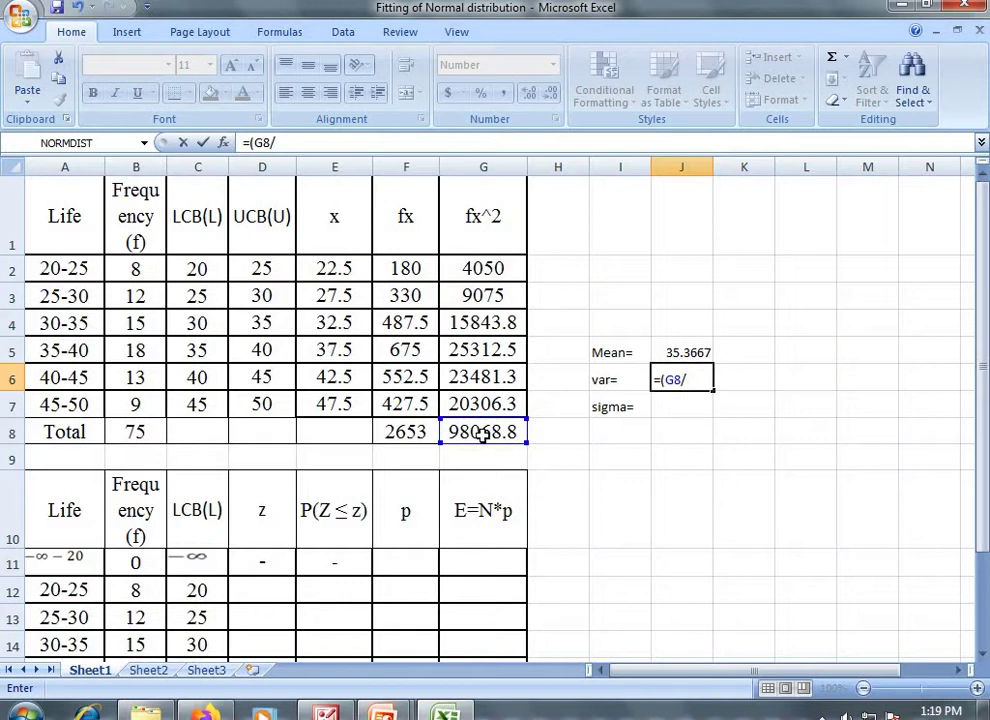
left_click(136, 432)
type(")-")
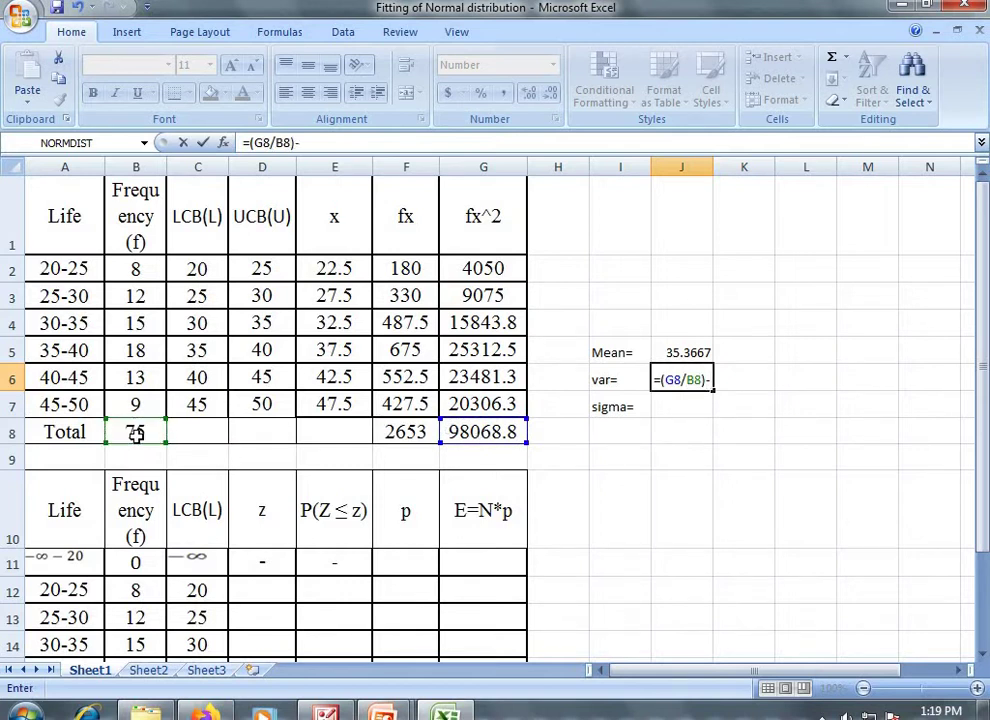
type("(")
left_click(692, 352)
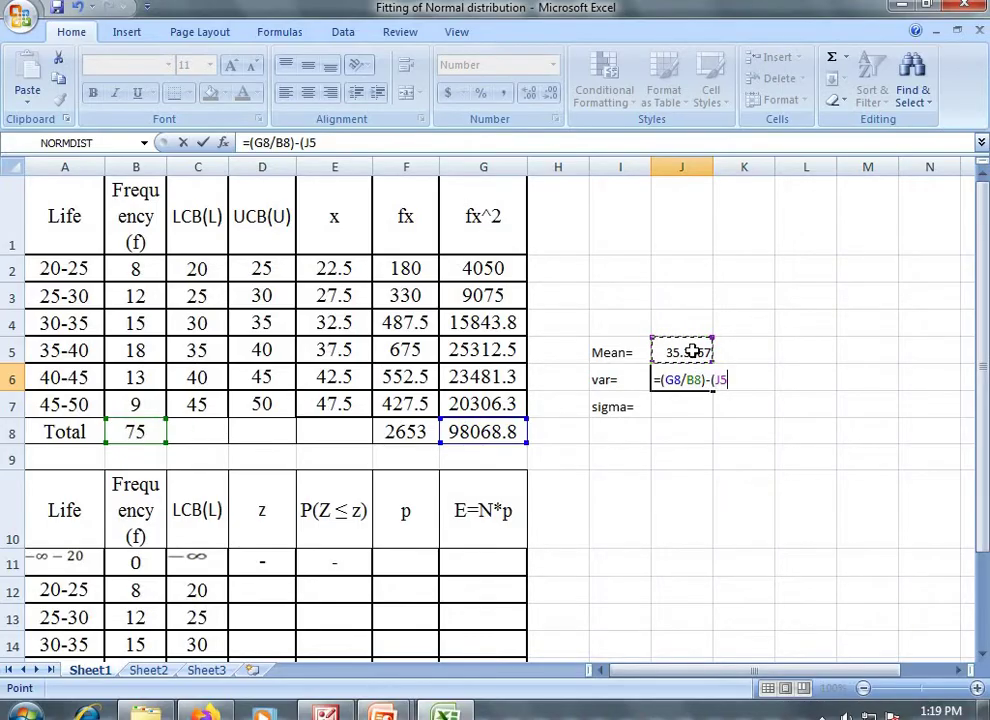
type("^2)")
key("Return")
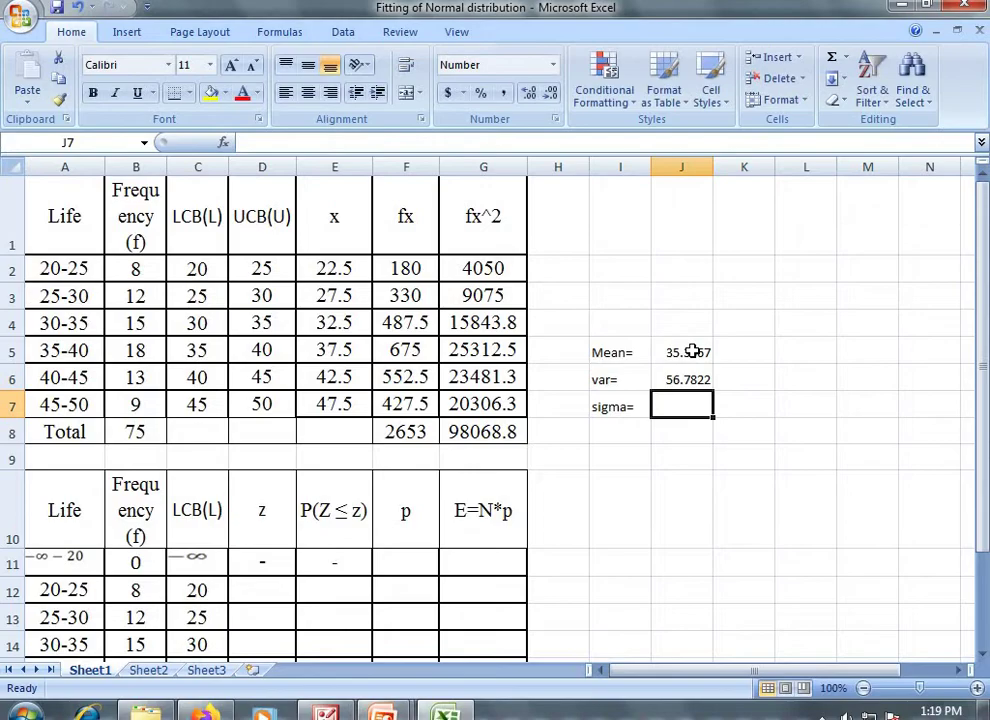
Enter =SQRT(J6) in J7 for the standard deviation 7.5354.
type("=")
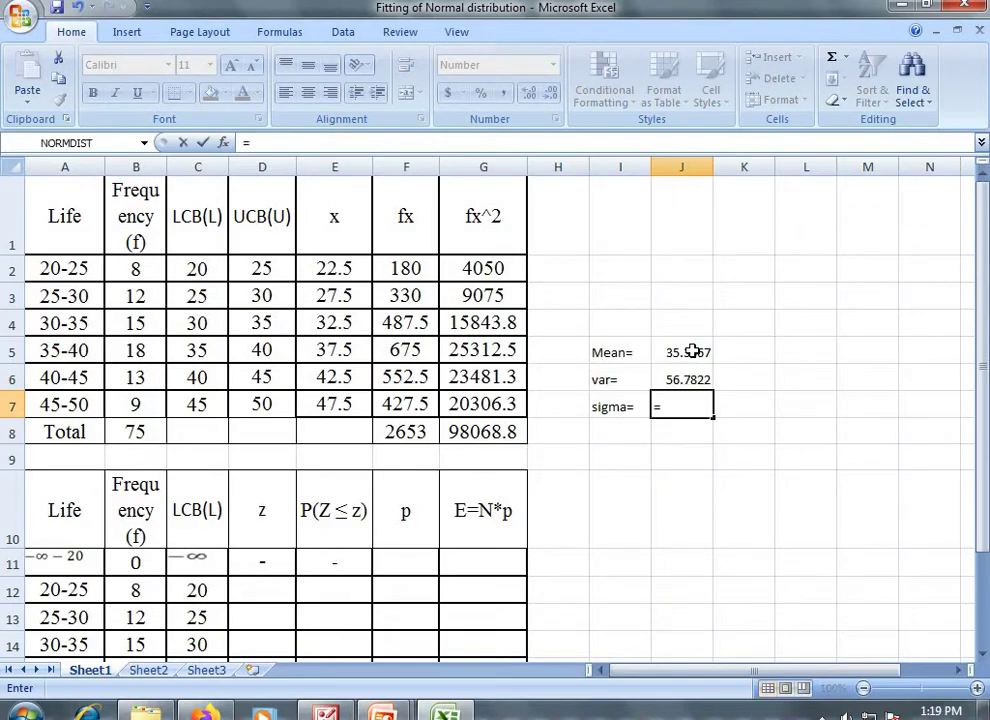
type("sqrt")
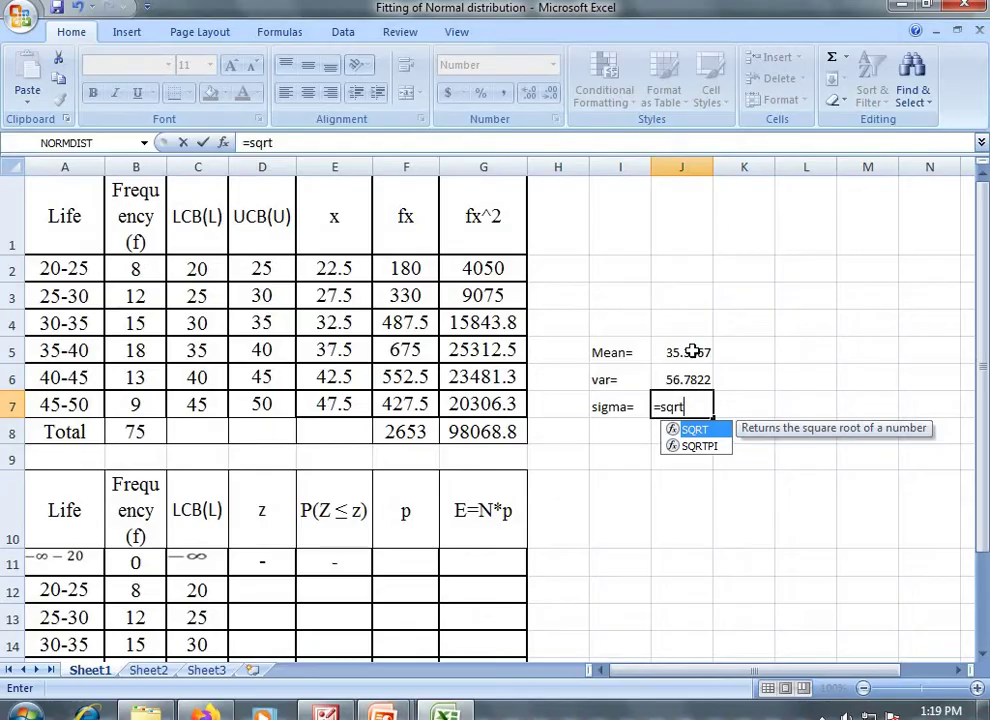
type("(")
left_click(695, 376)
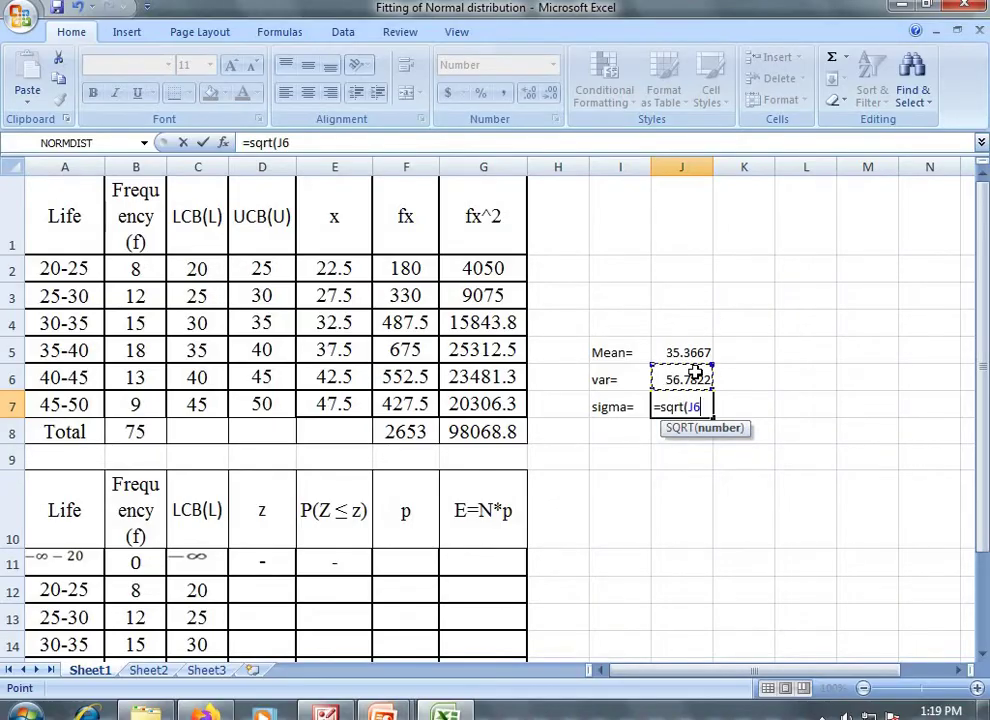
type(")")
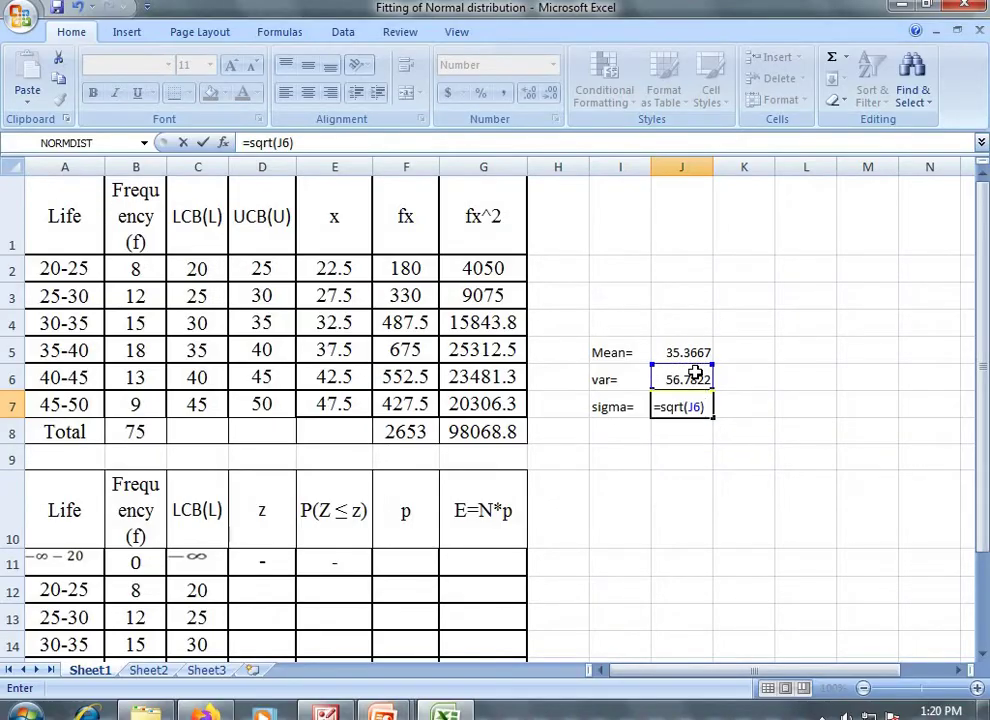
key("Return")
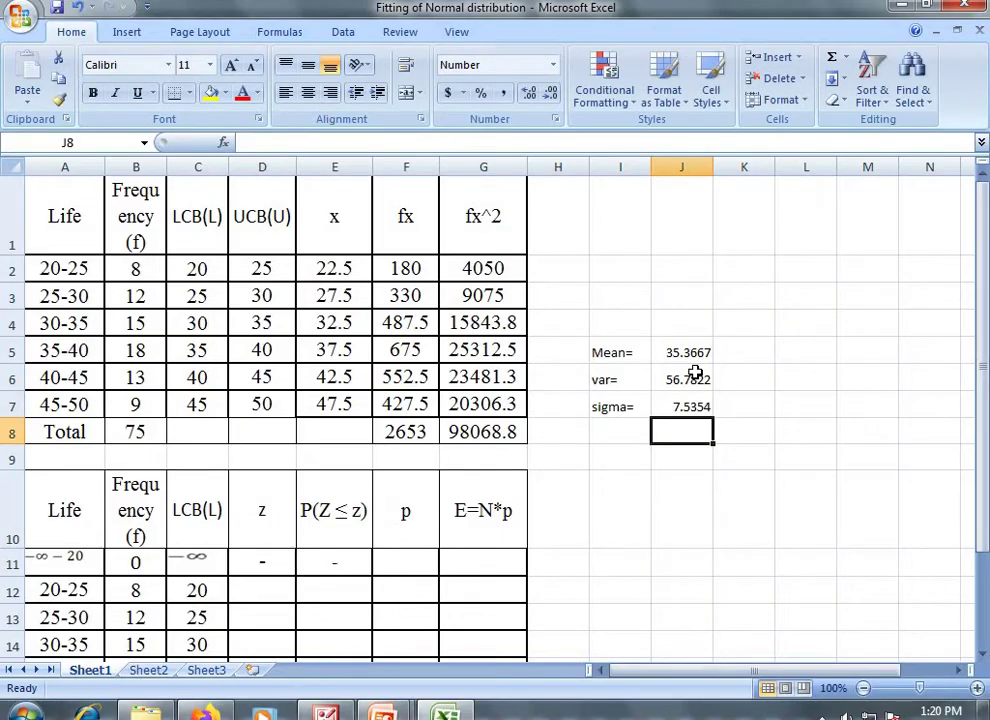
Enter =(C12-35.3667)/7.5354 in D12 and fill it down to D18, giving z from -2.039 to 1.942.
scroll(984, 660, "down", 2)
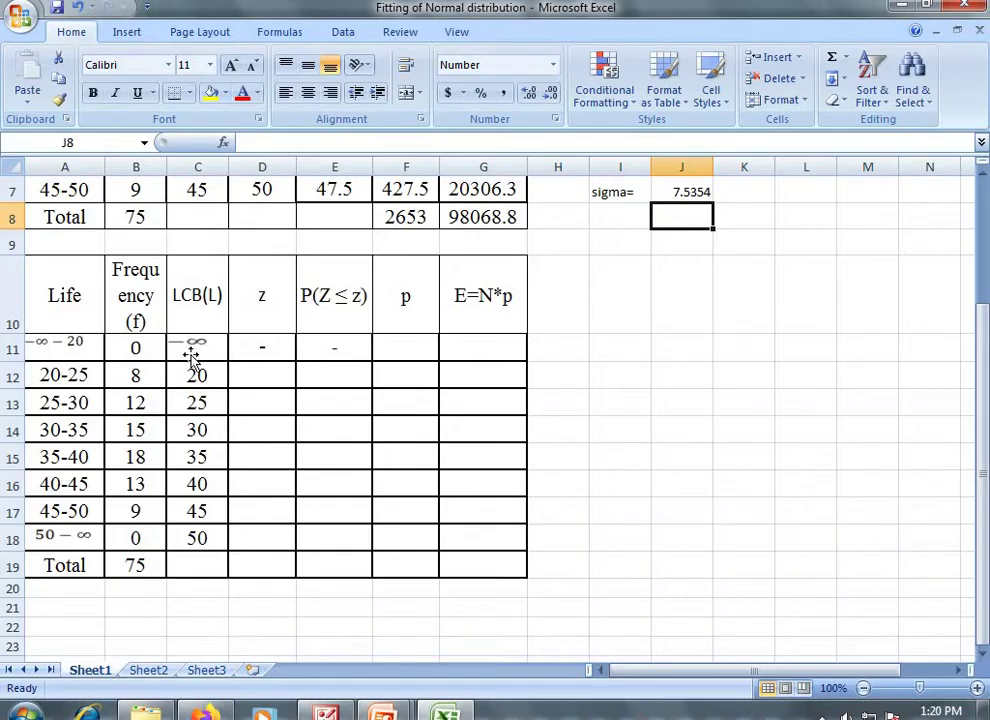
left_click(268, 374)
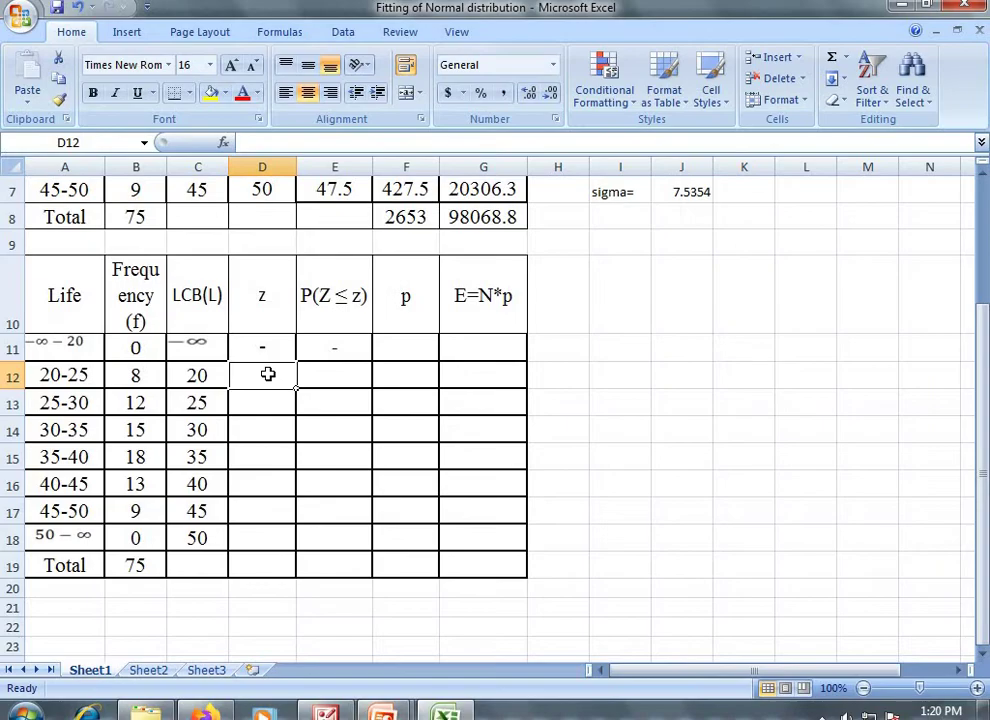
type("=")
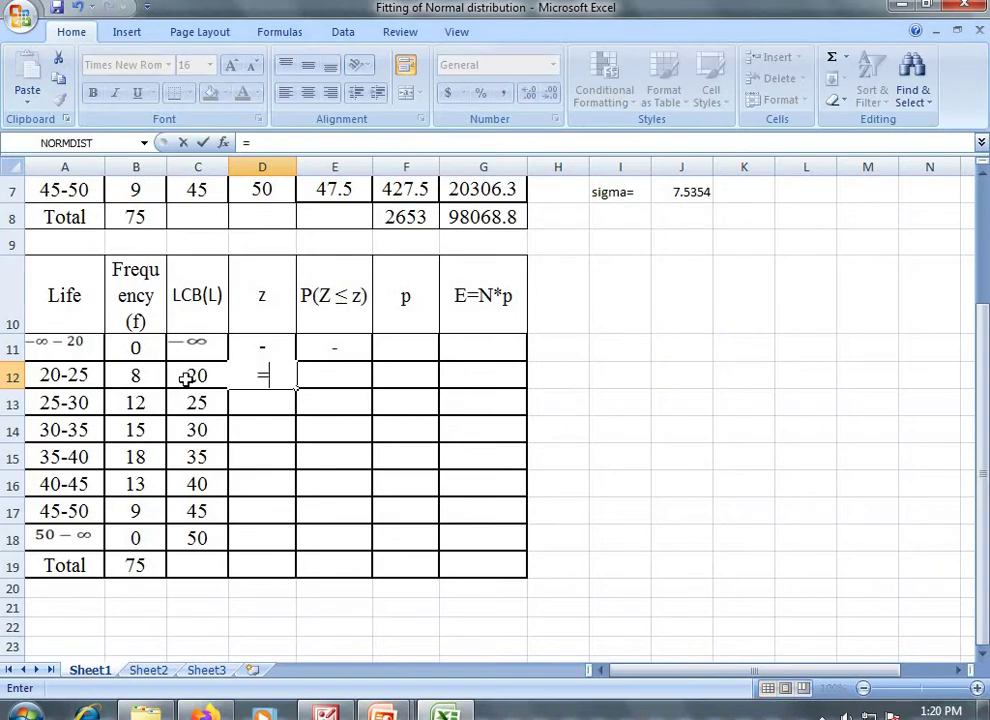
type("(")
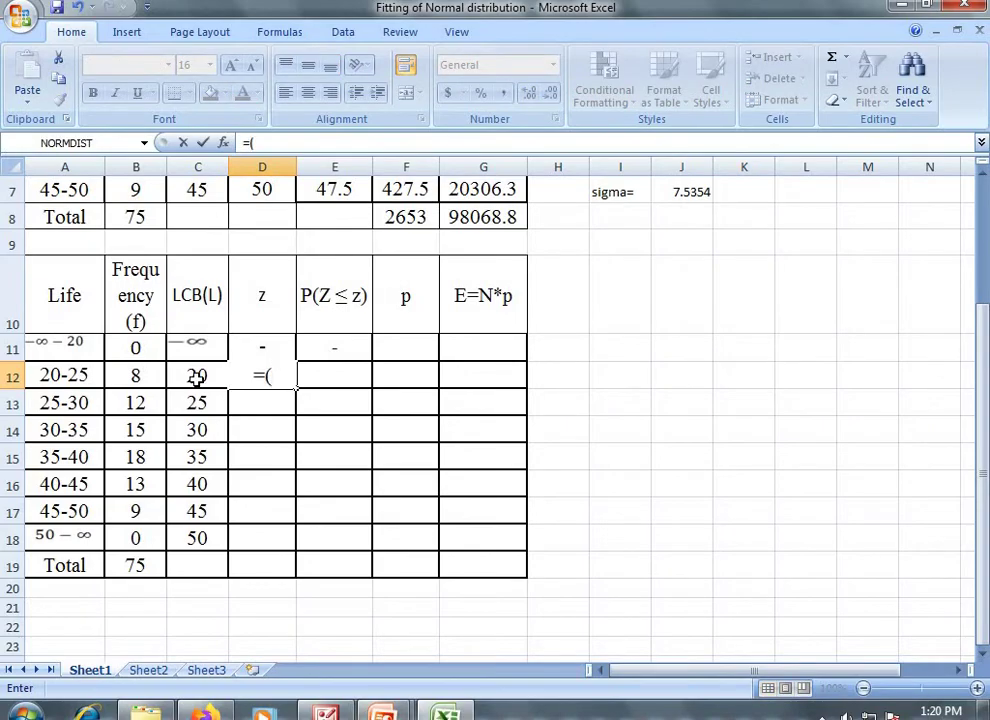
left_click(197, 375)
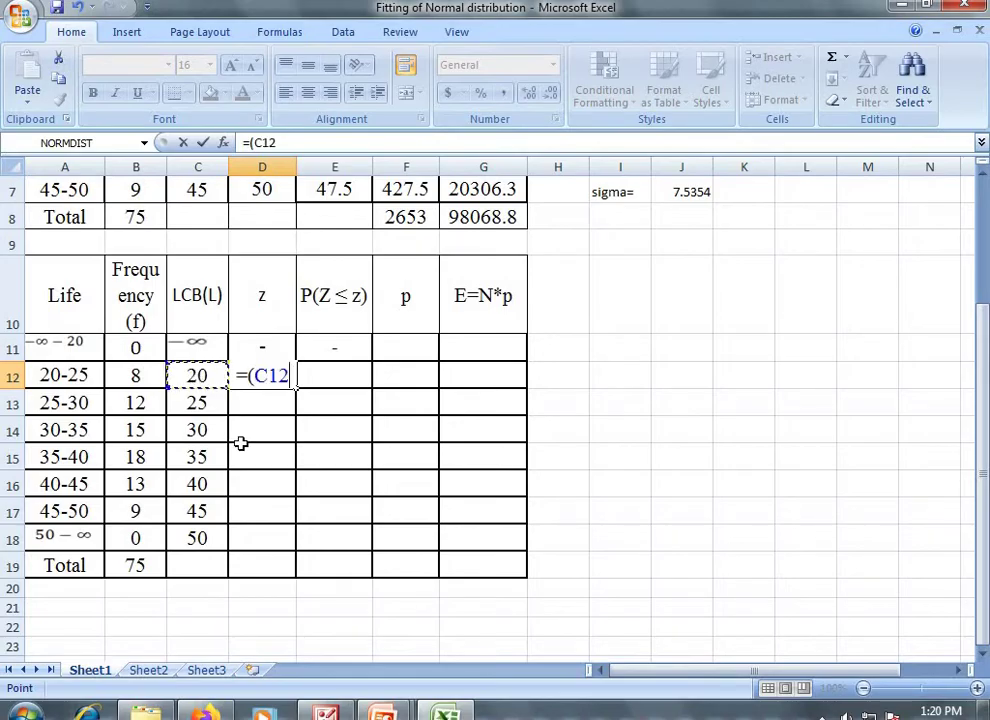
type("-")
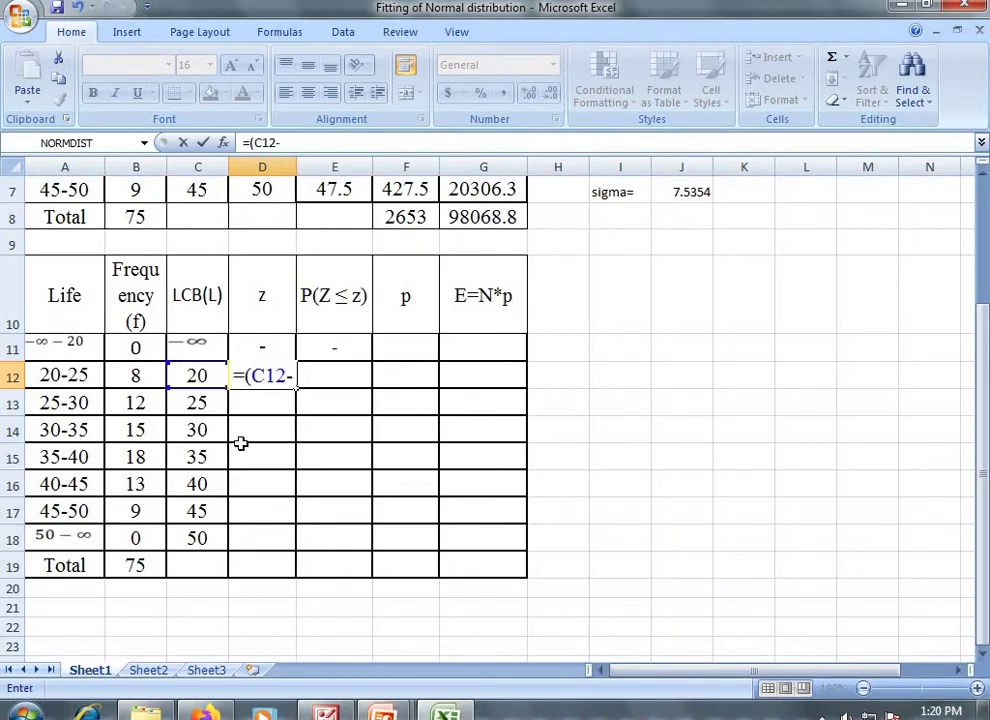
left_click(983, 176)
left_click(983, 176)
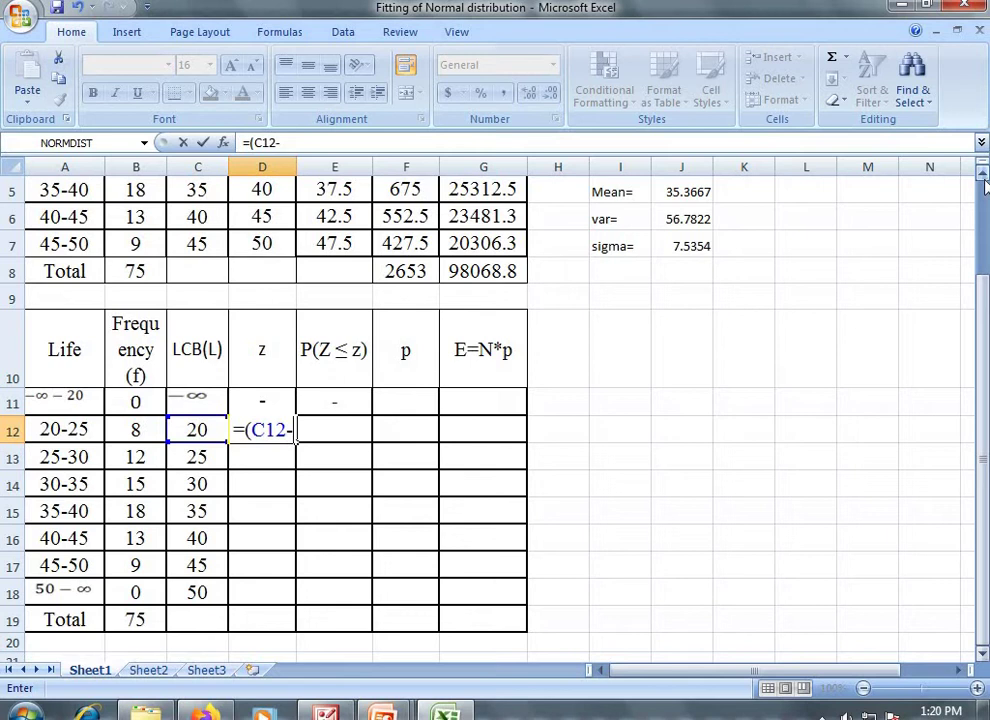
type("35.366")
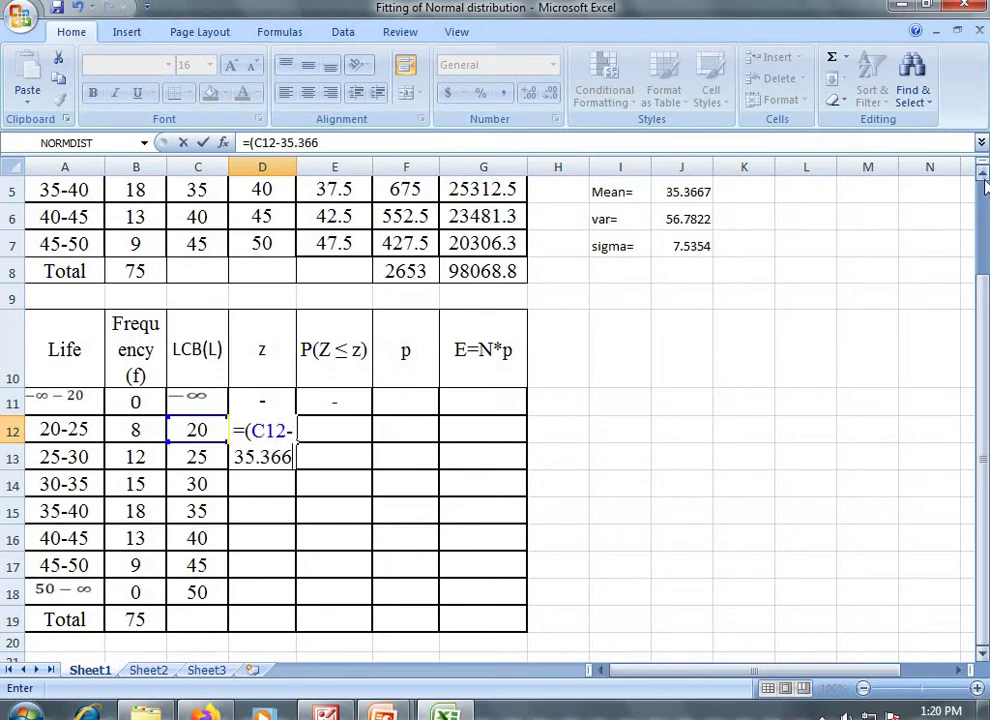
type("7)/")
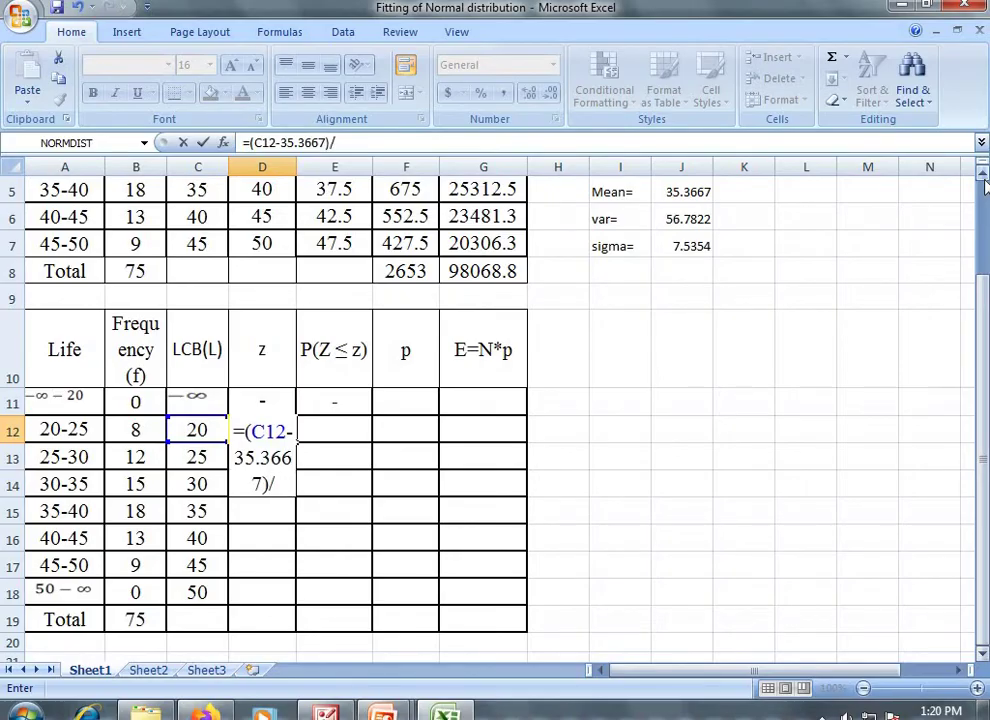
type("7.5354")
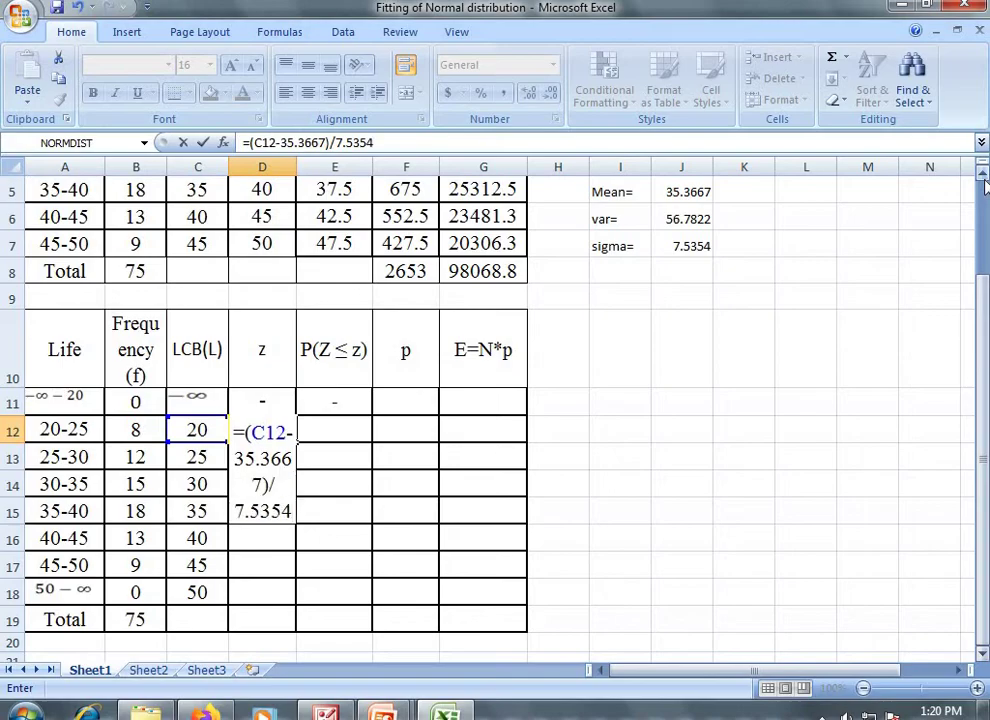
key("Return")
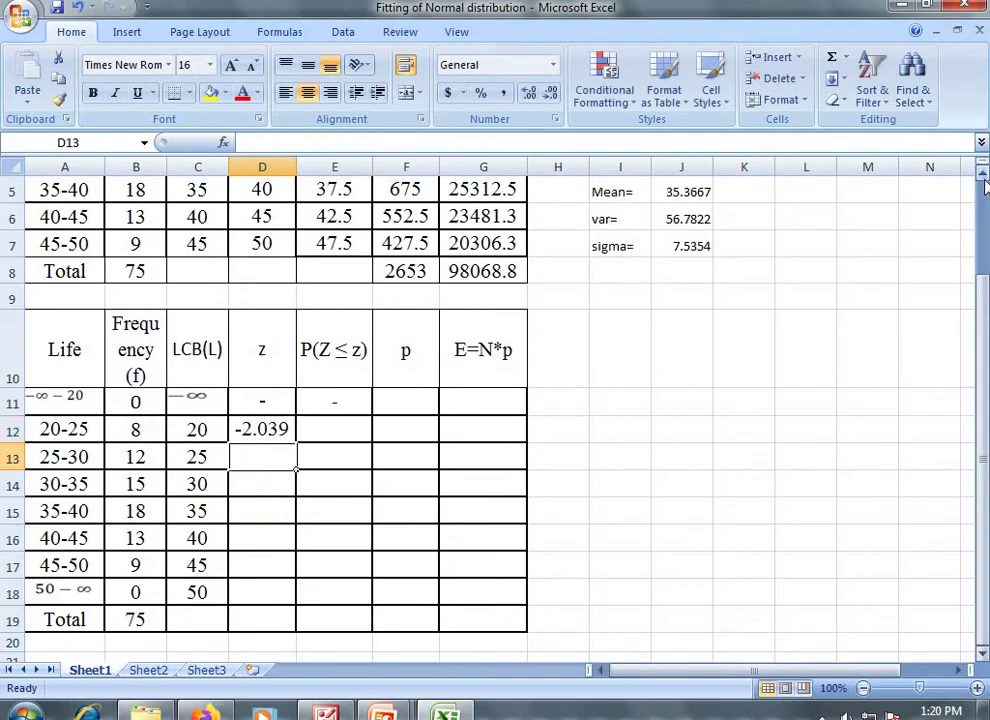
left_click(276, 432)
double_click(296, 443)
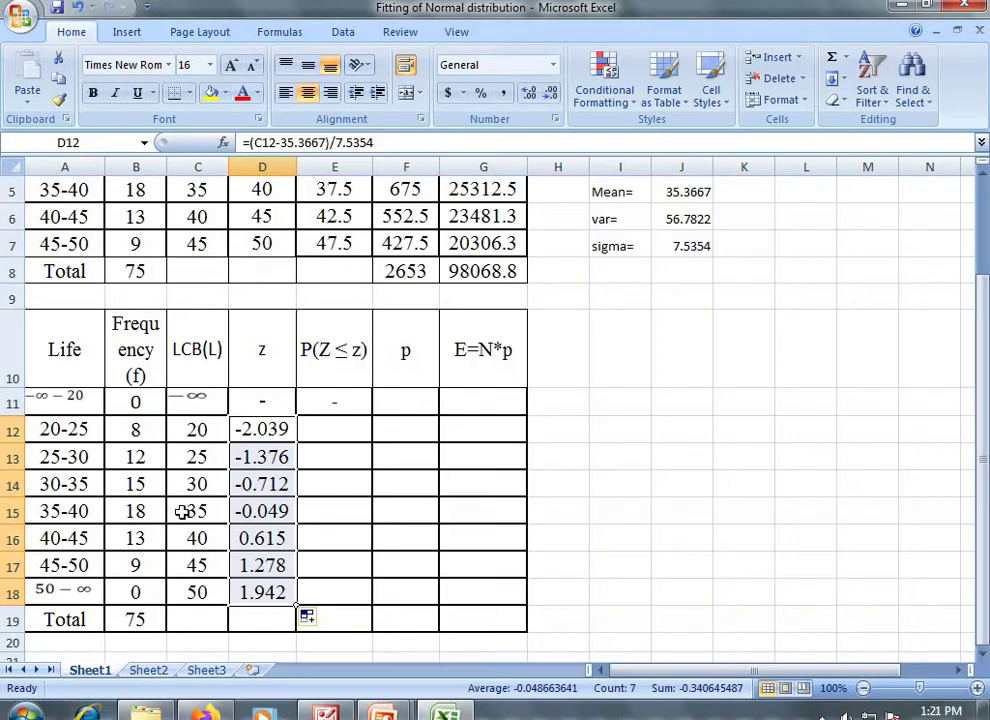
Enter =NORMSDIST(D12) in E12 and fill it down to E18, giving 0.0207 through 0.9739.
left_click(333, 430)
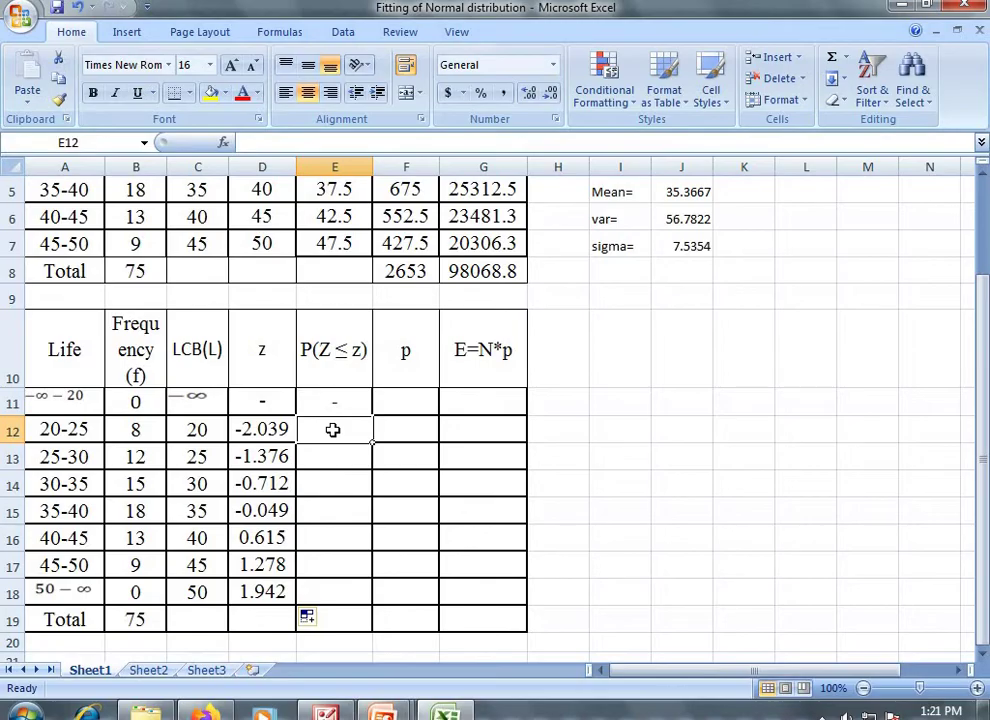
type("=")
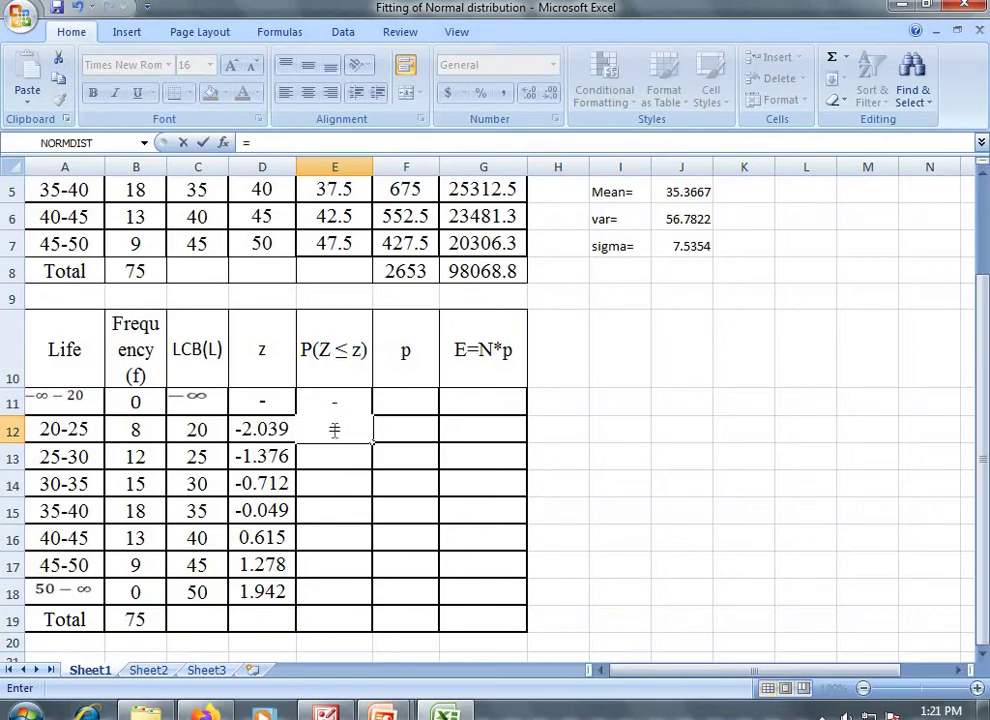
type("nor")
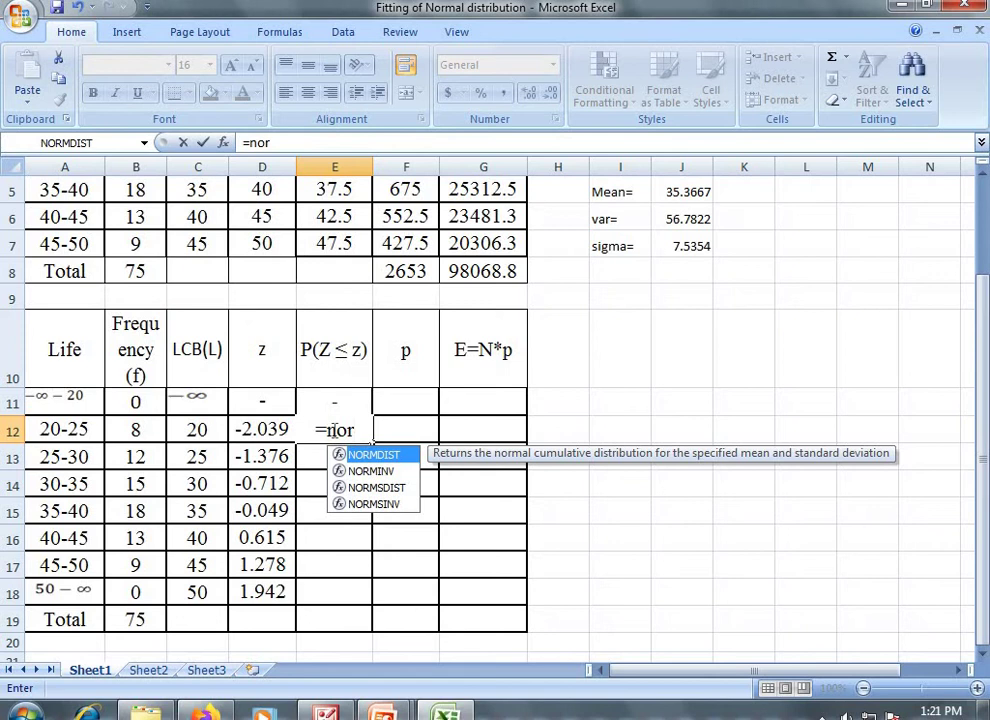
type("m")
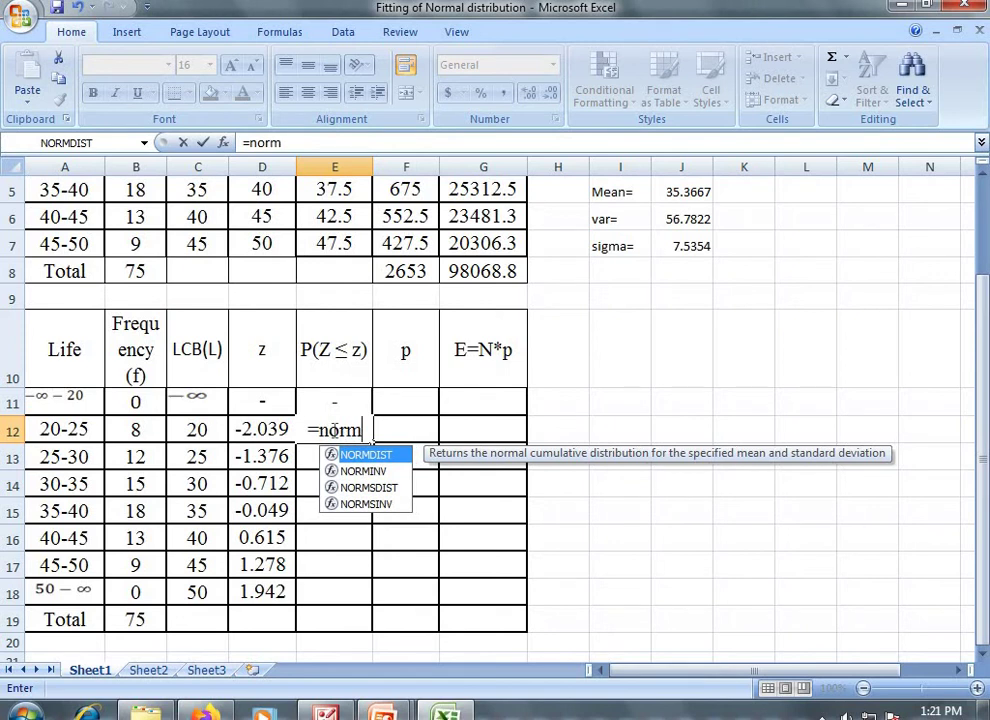
left_click(383, 489)
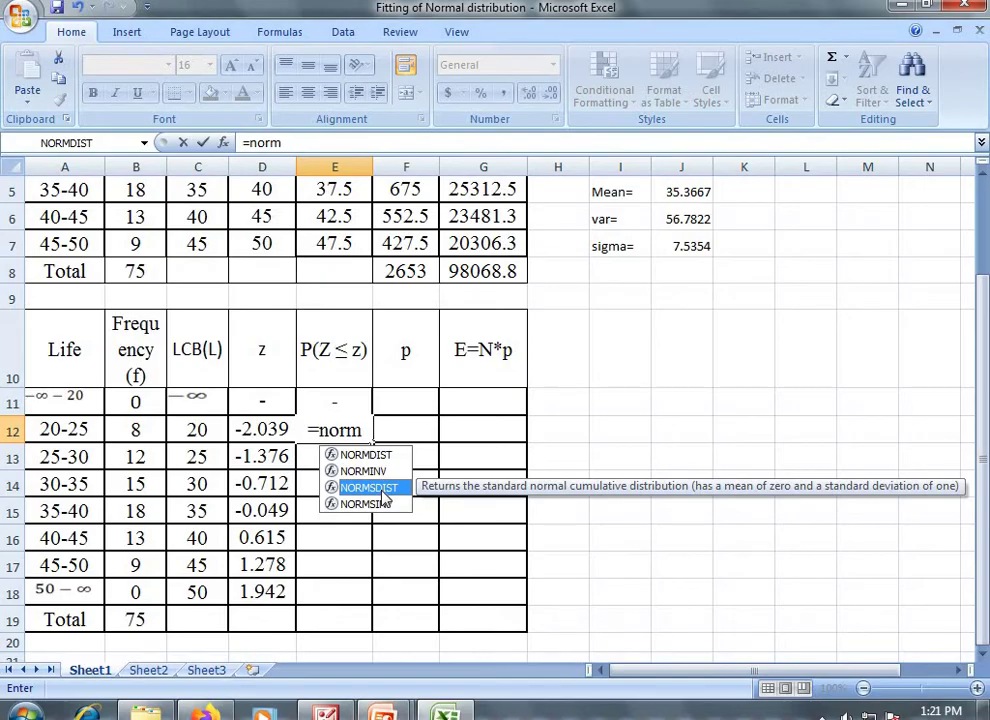
double_click(383, 489)
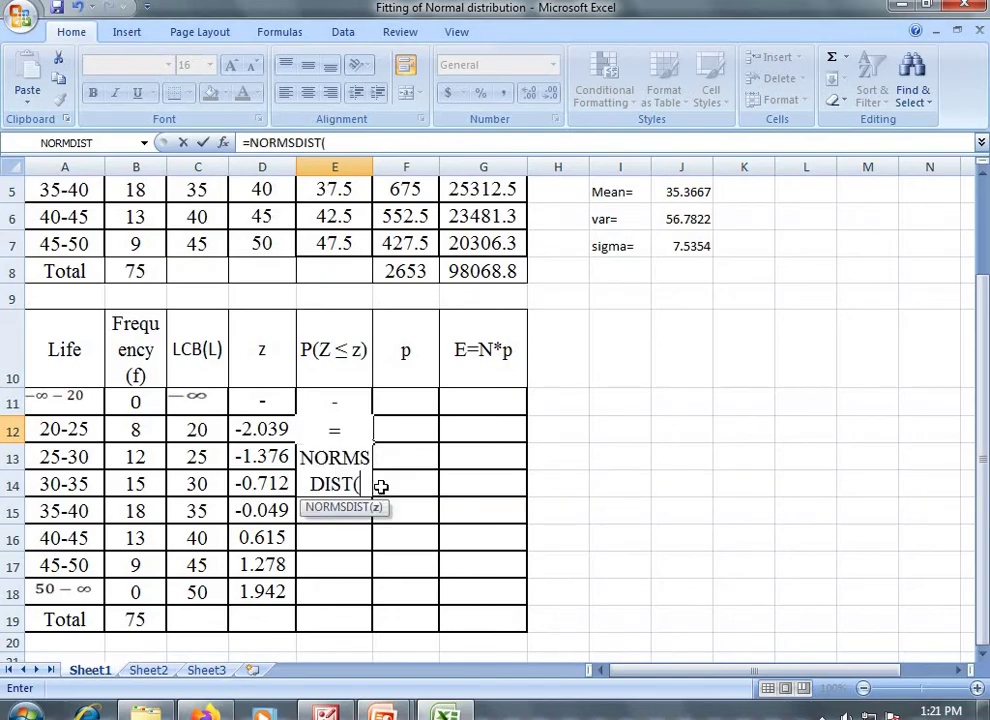
left_click(268, 432)
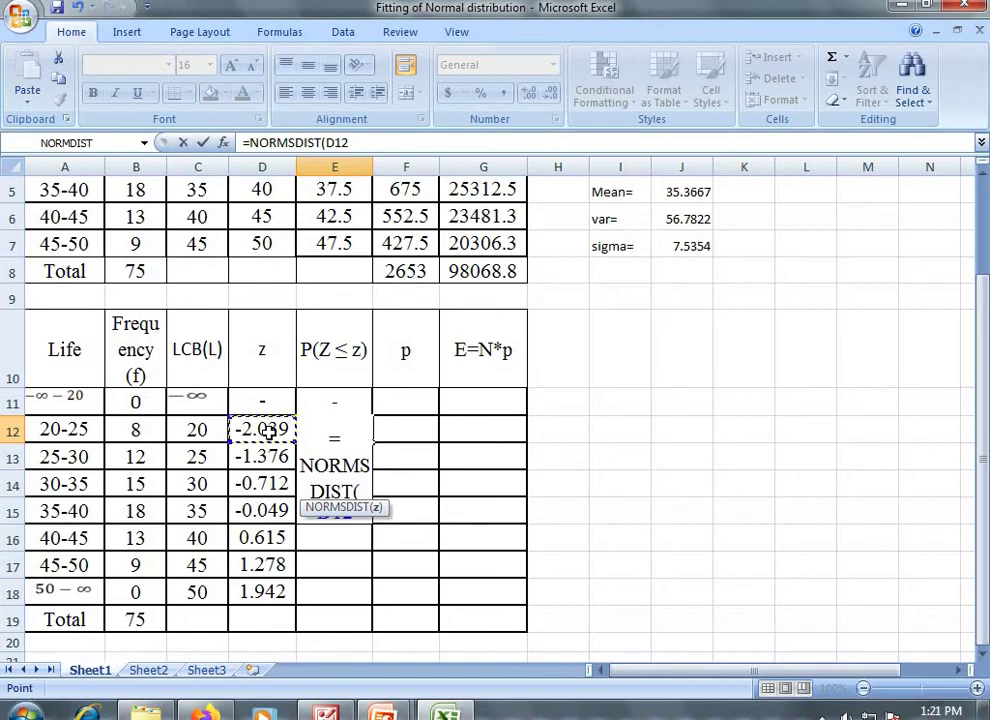
type(")")
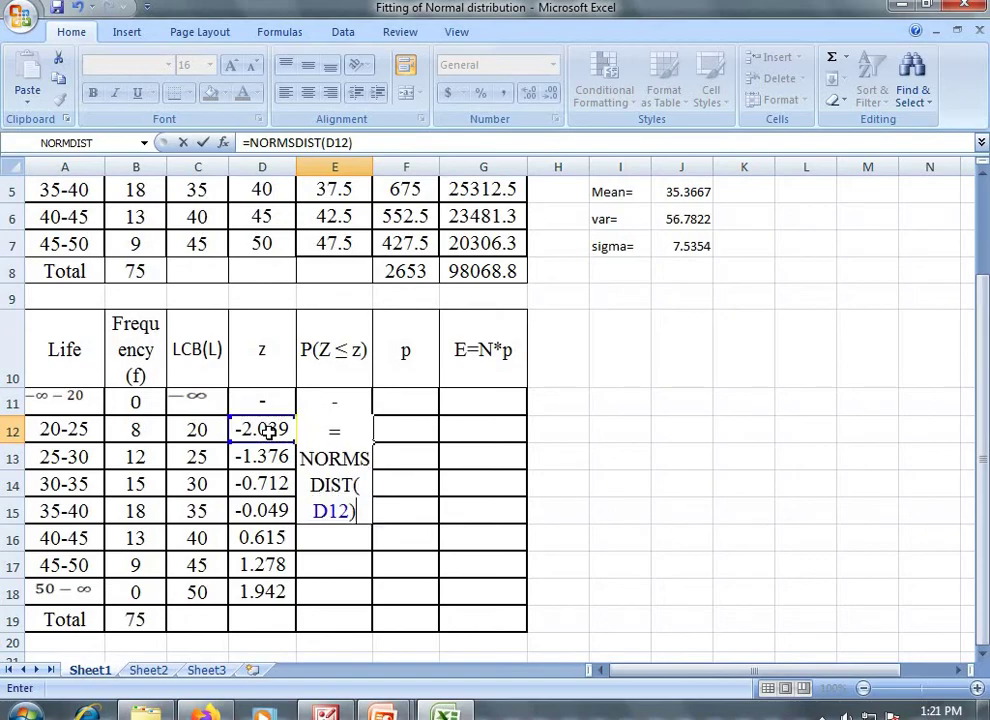
key("Return")
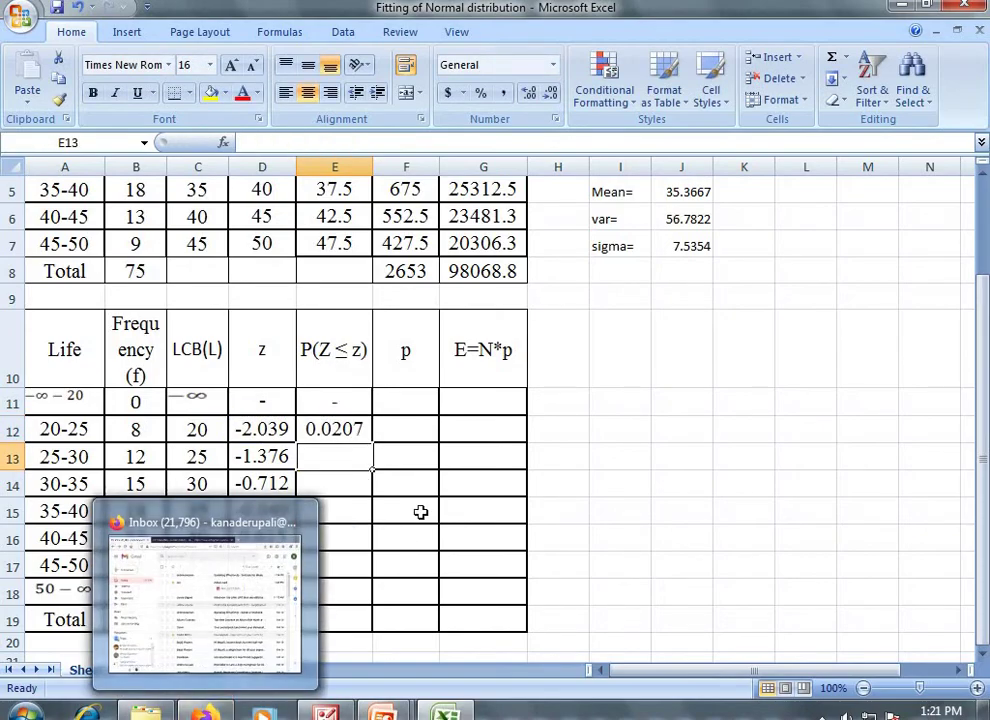
left_click(355, 438)
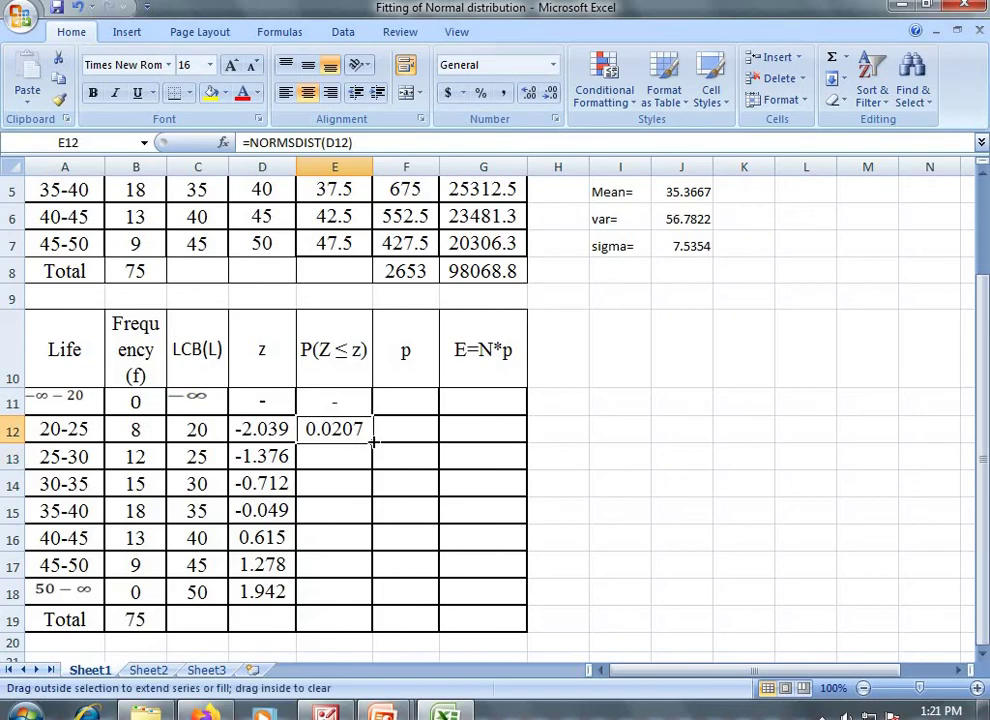
double_click(373, 441)
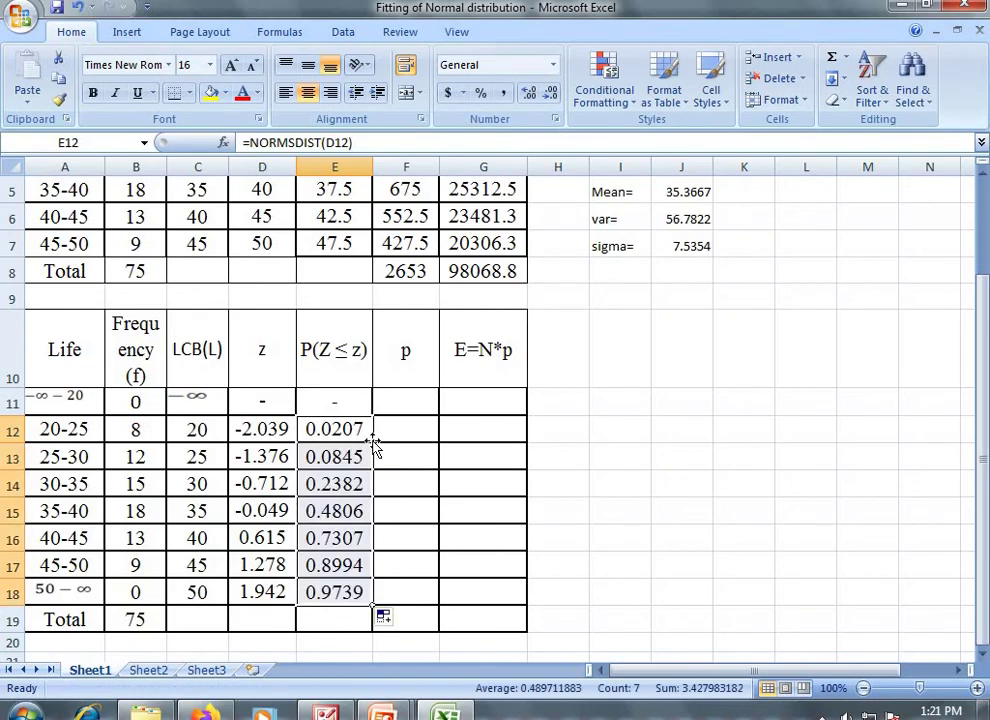
left_click(408, 399)
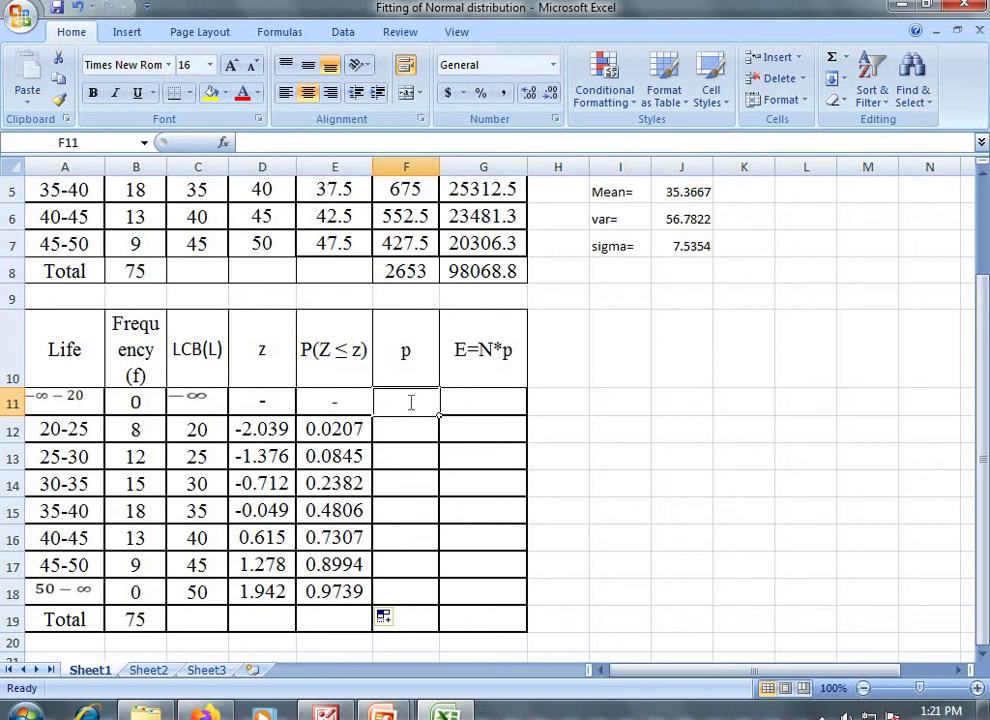
Set E11 to 0 as the lower cumulative probability limit.
type("=")
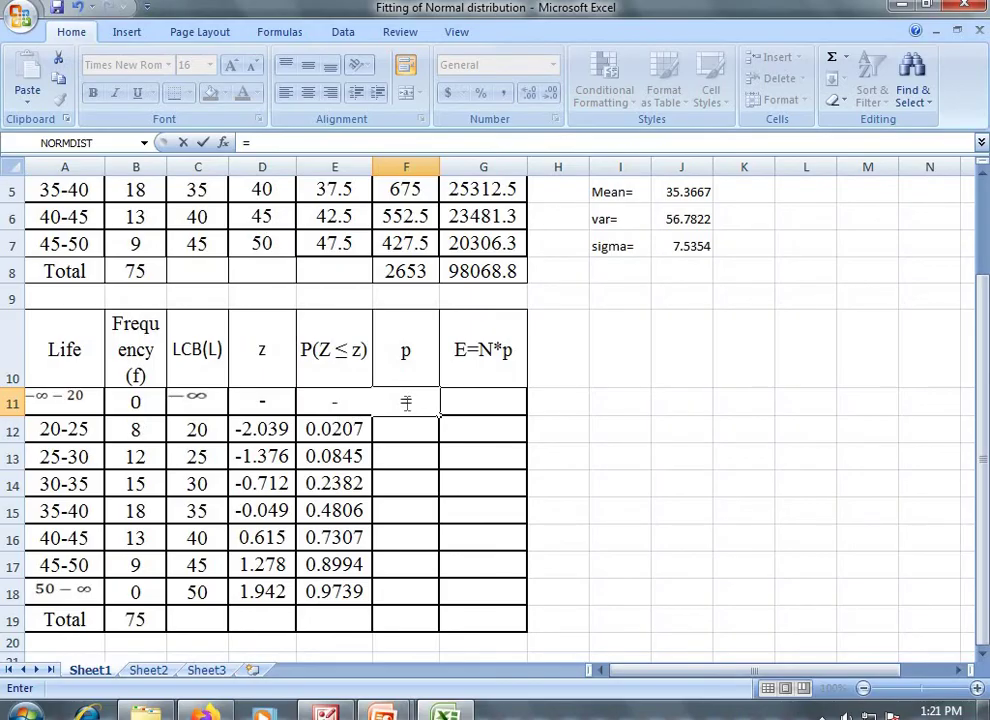
key("Escape")
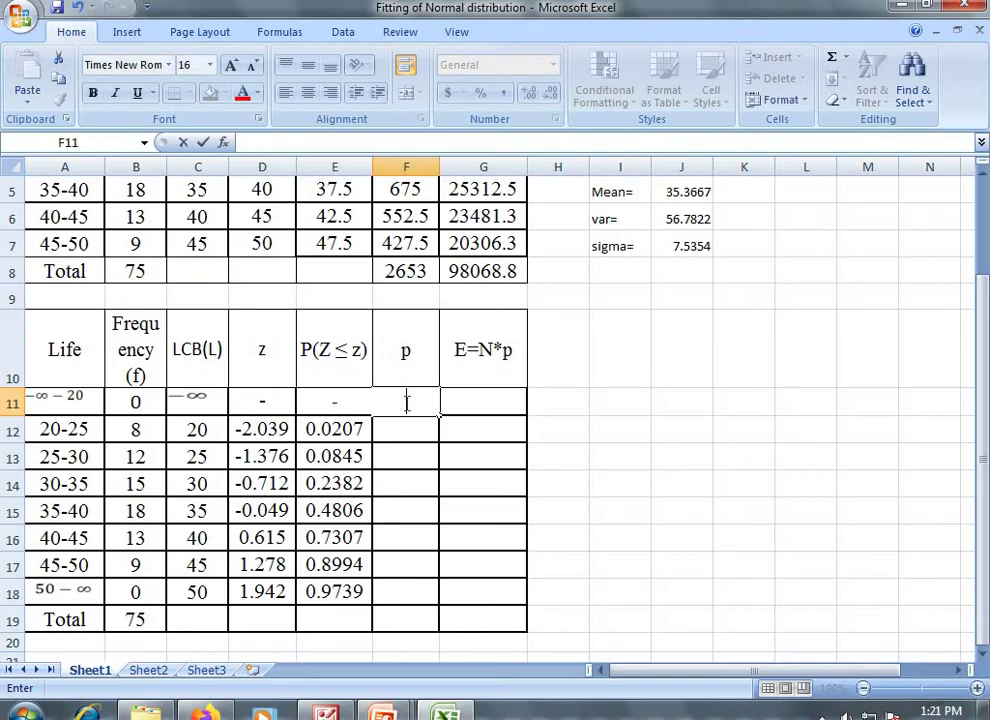
left_click(318, 396)
type("0")
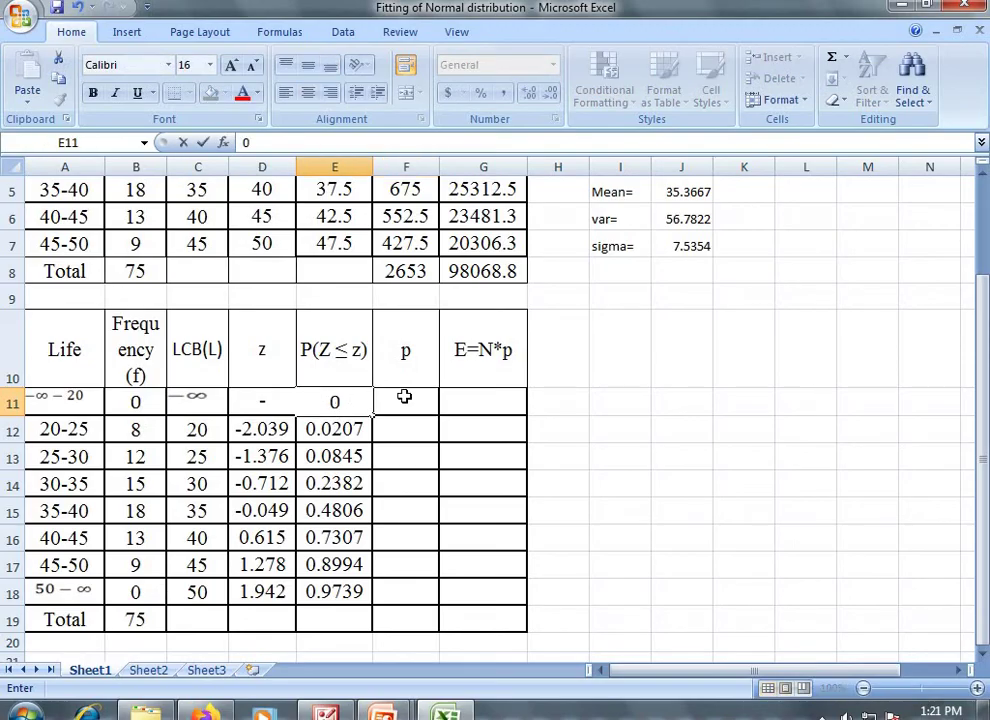
Enter =E12-E11 in F11 and fill it down to F18.
left_click(404, 397)
type("=")
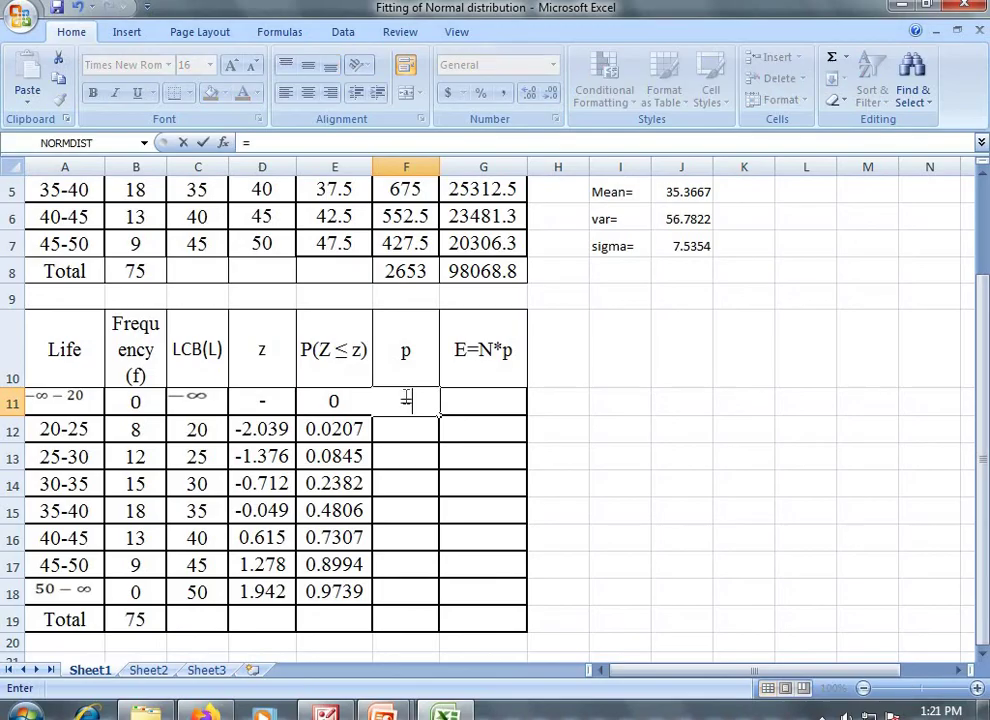
left_click(345, 430)
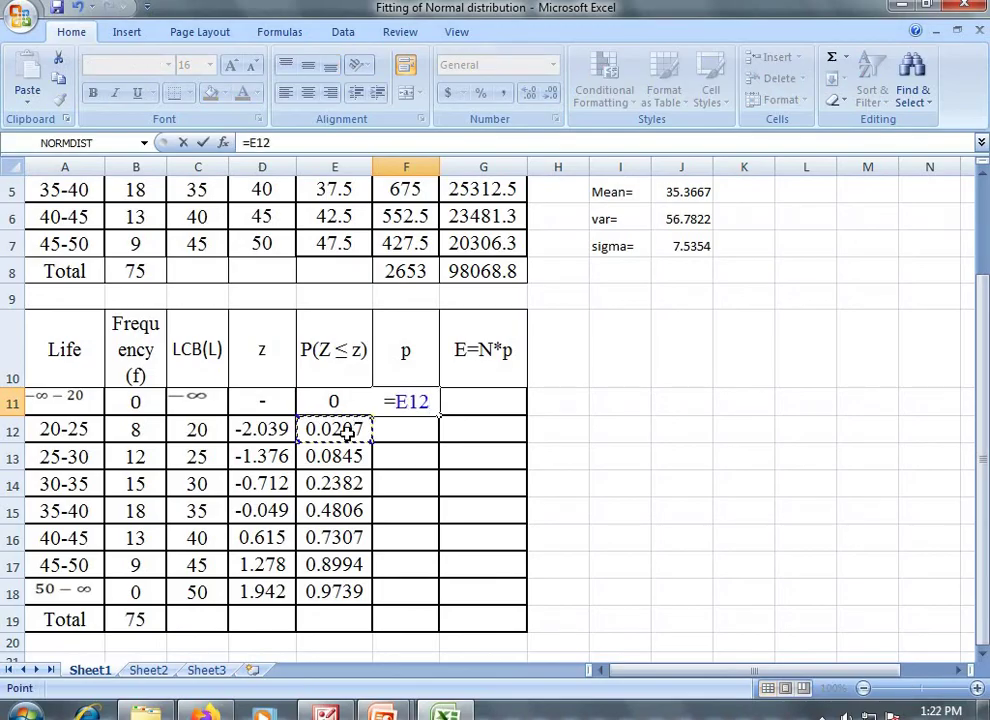
type("-")
left_click(338, 400)
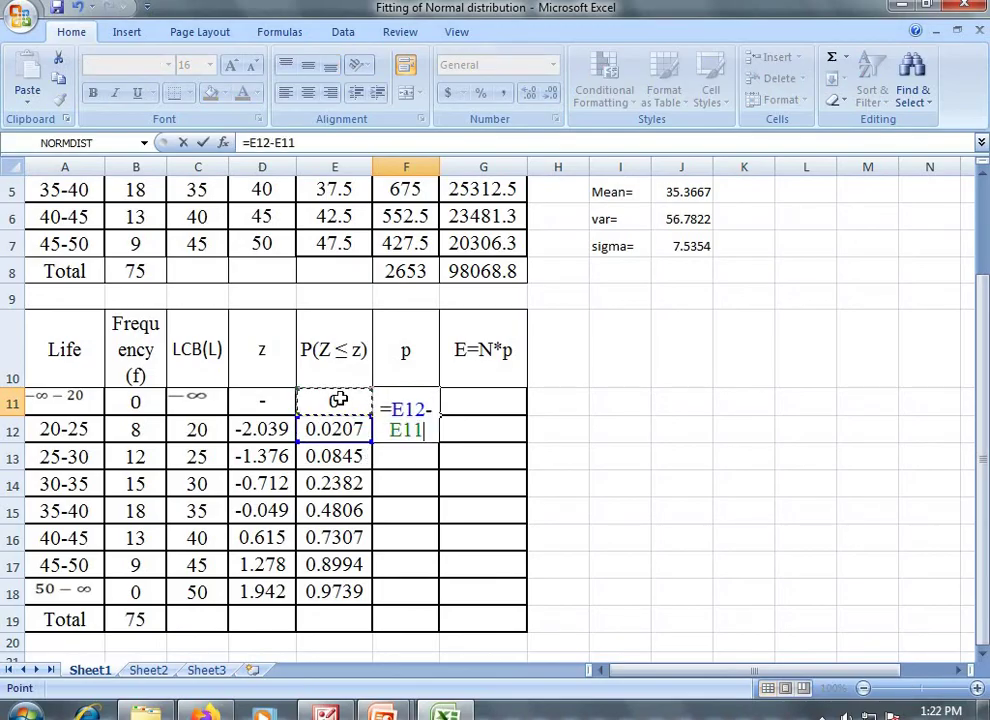
key("Return")
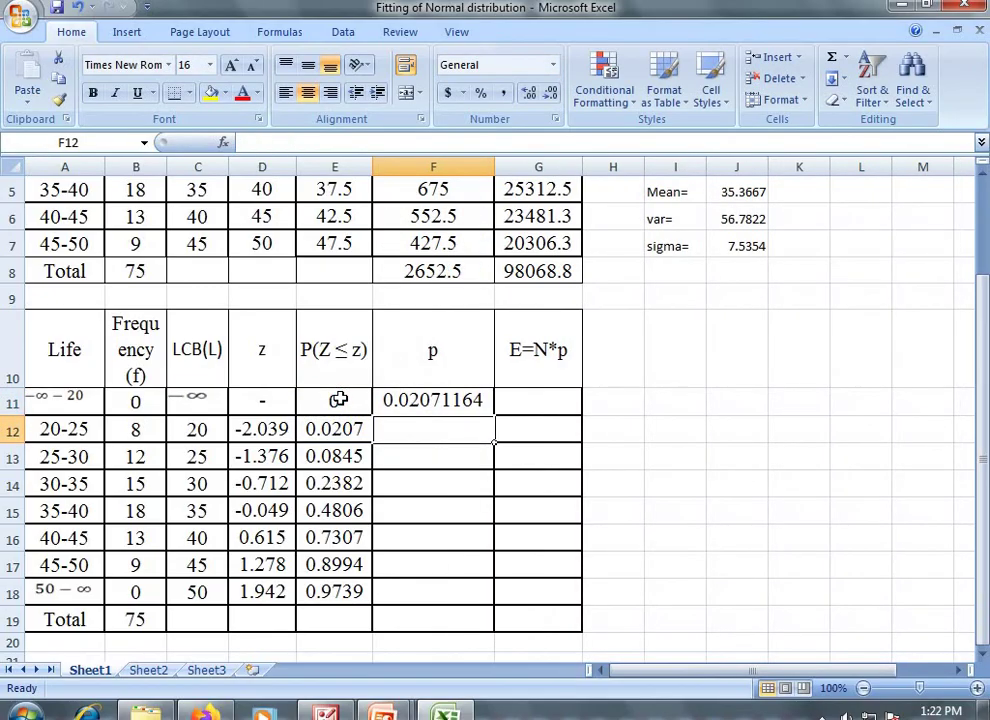
left_click(460, 400)
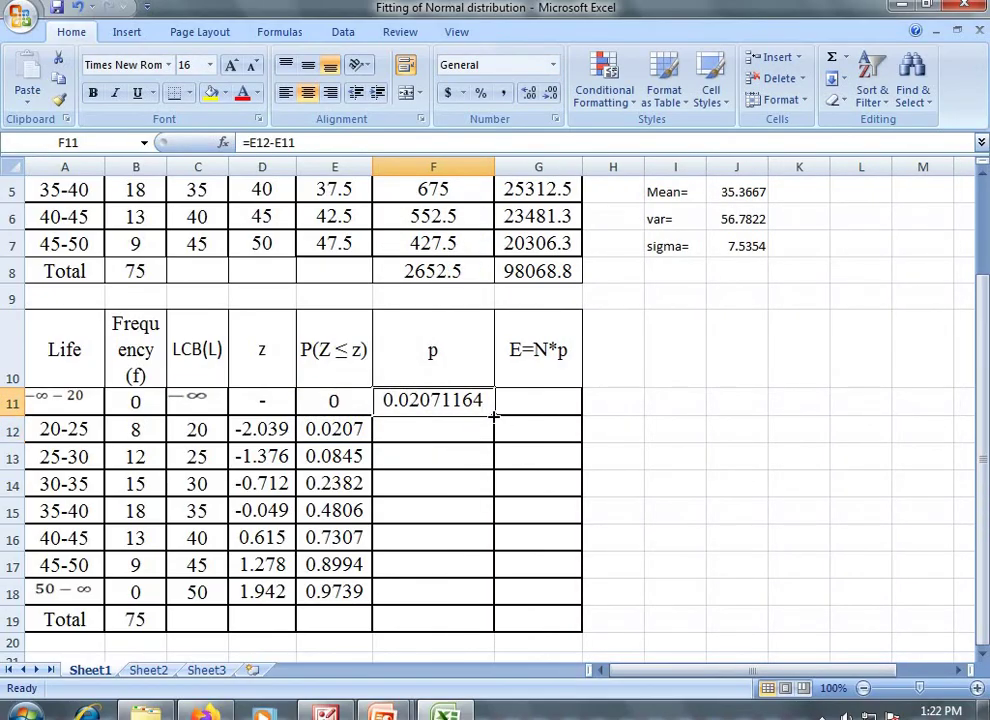
double_click(494, 415)
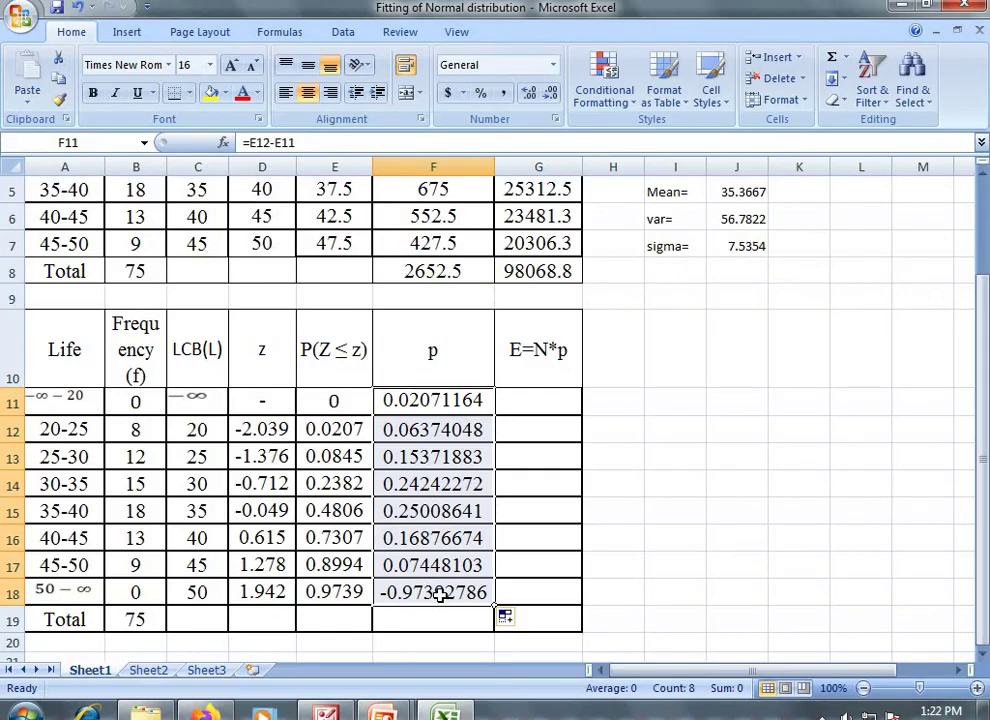
Set E19 to 1 as the upper cumulative probability limit.
left_click(345, 619)
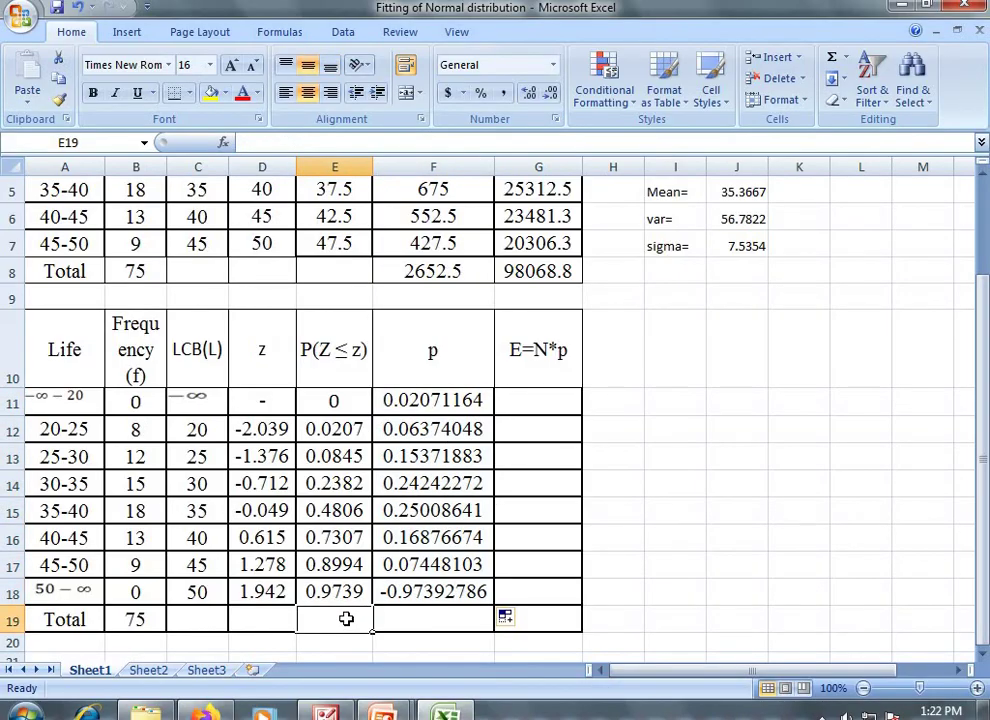
type("1")
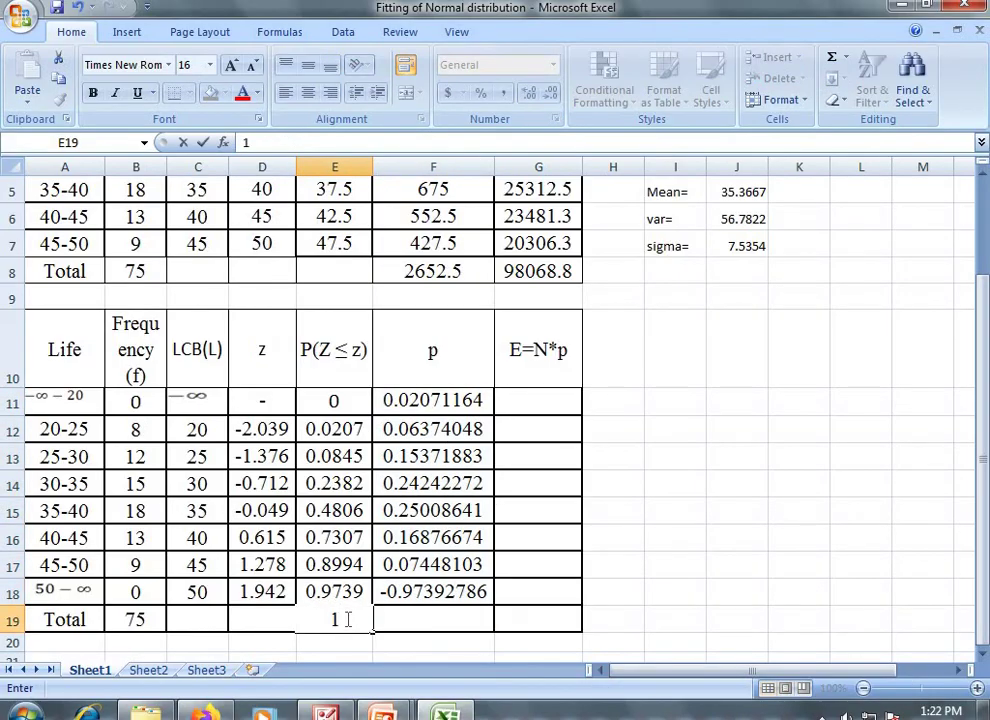
left_click(466, 623)
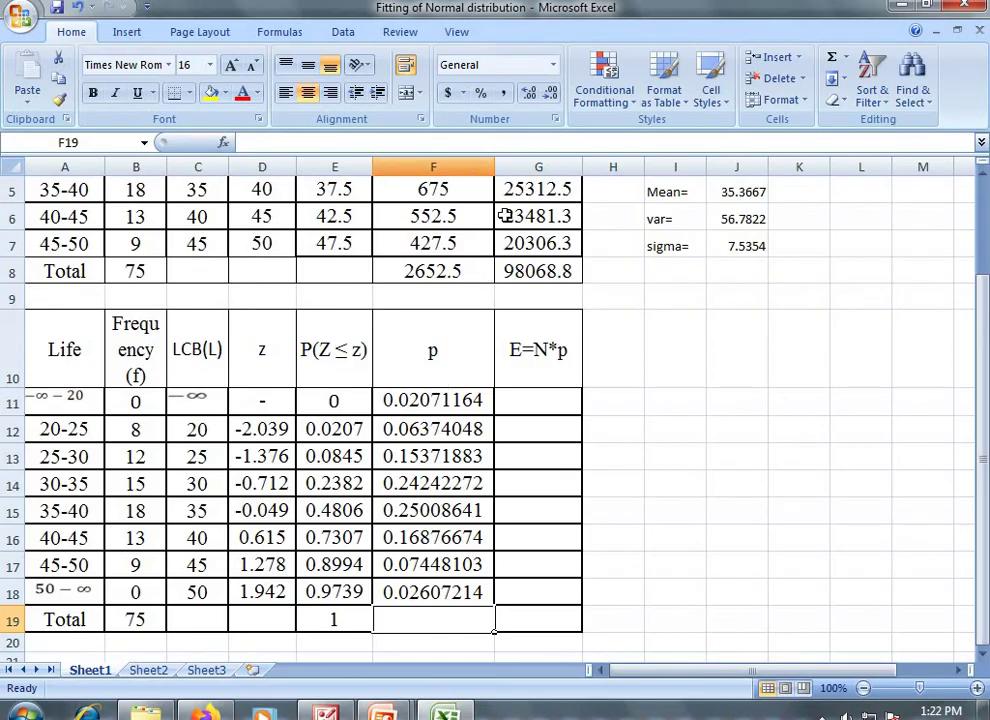
Enter =75*F11 in G11 and fill it down to G18.
left_click(544, 401)
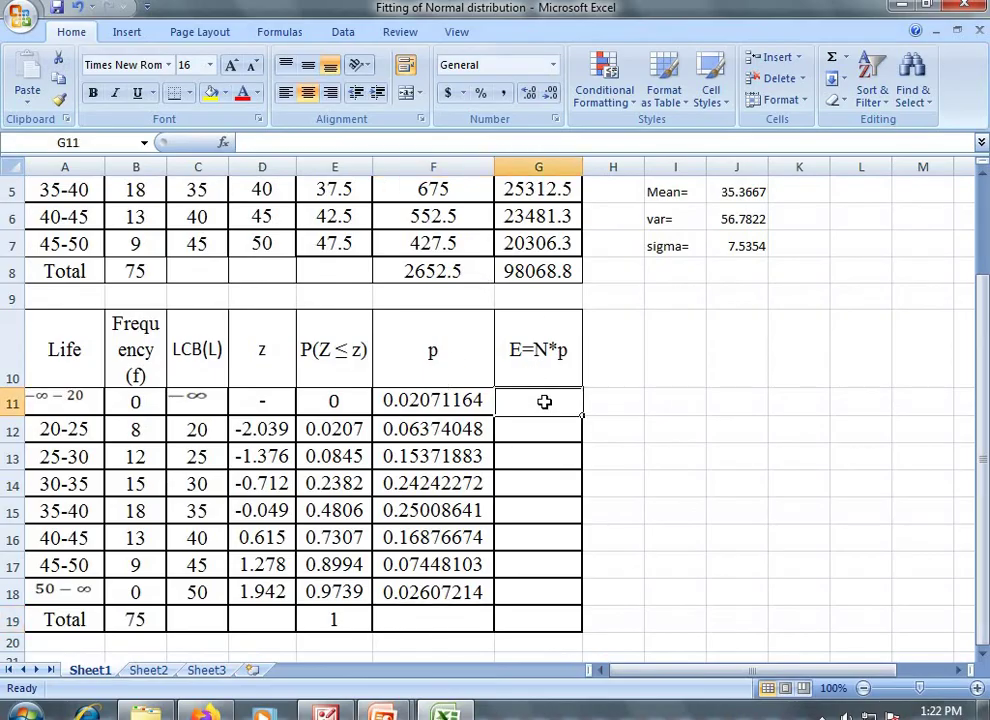
type("=")
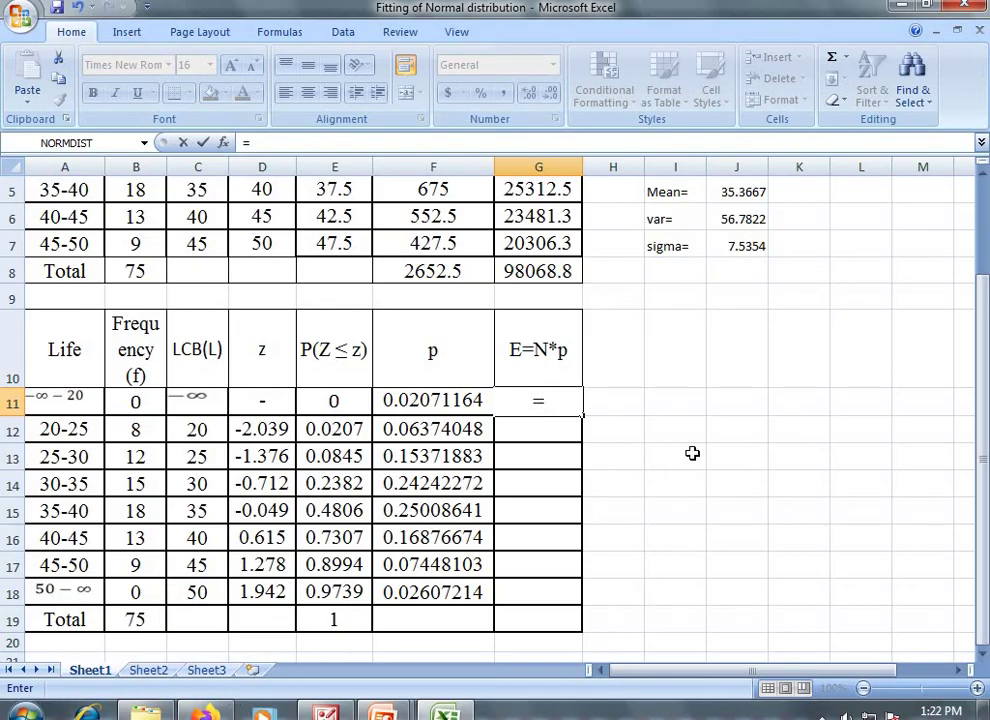
type("75*")
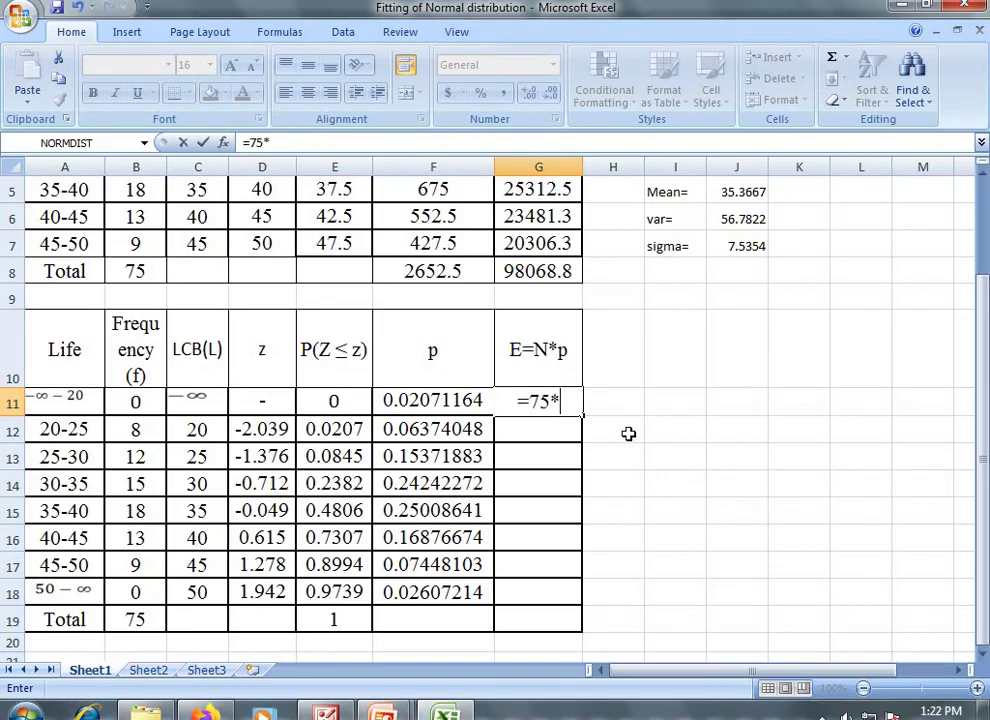
left_click(449, 401)
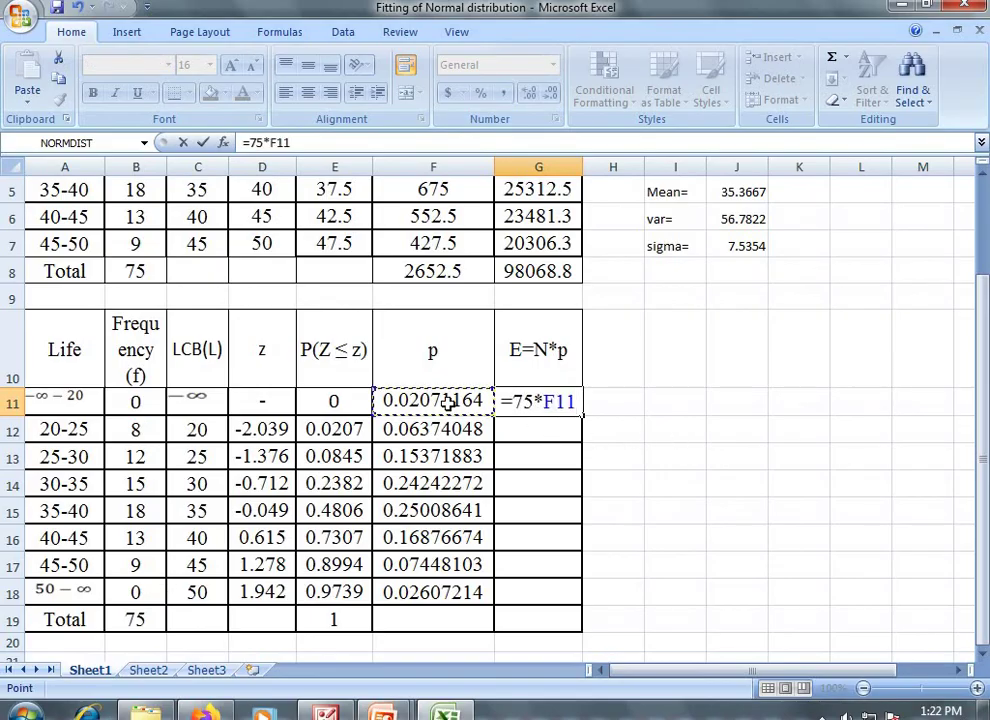
key("Return")
left_click(598, 401)
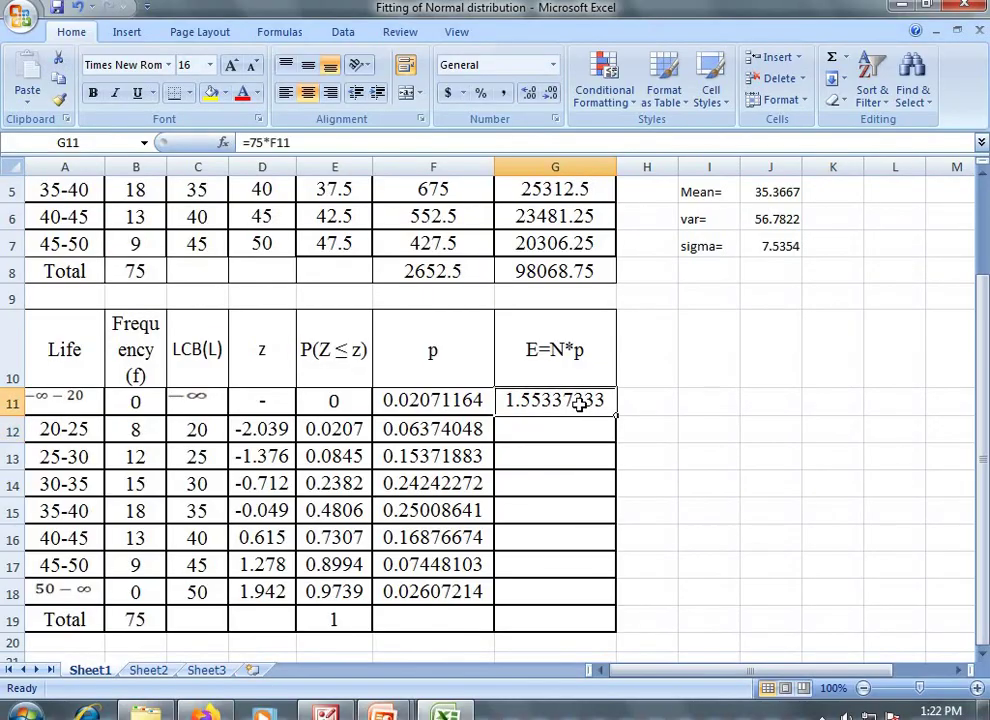
double_click(615, 418)
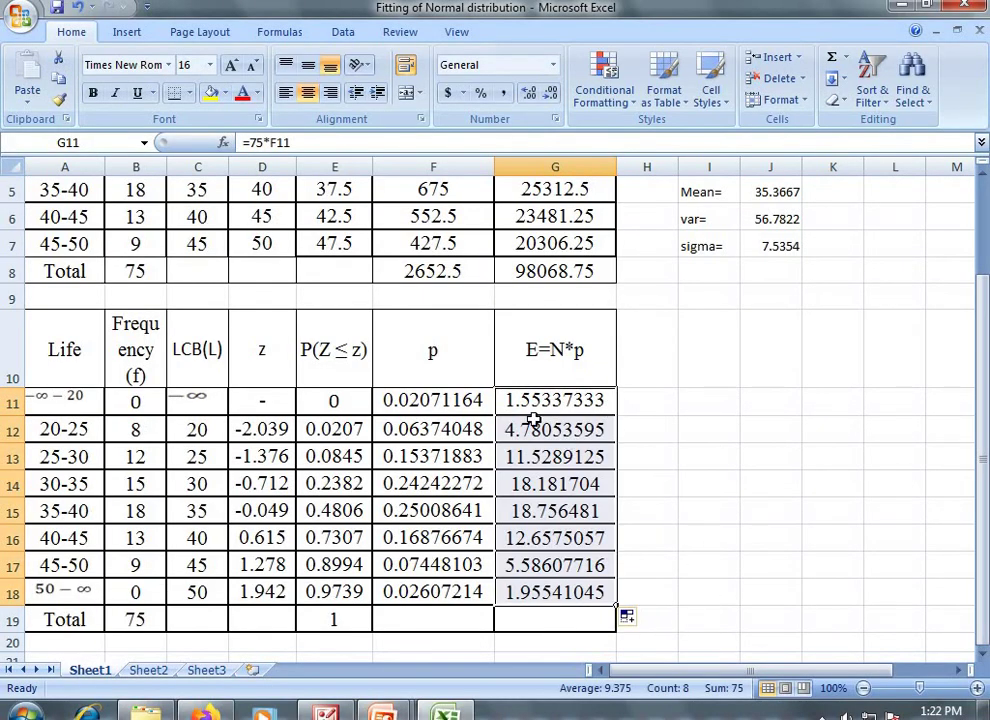
AutoSum G11:G18 in G19 for a total of 75.
left_click(547, 618)
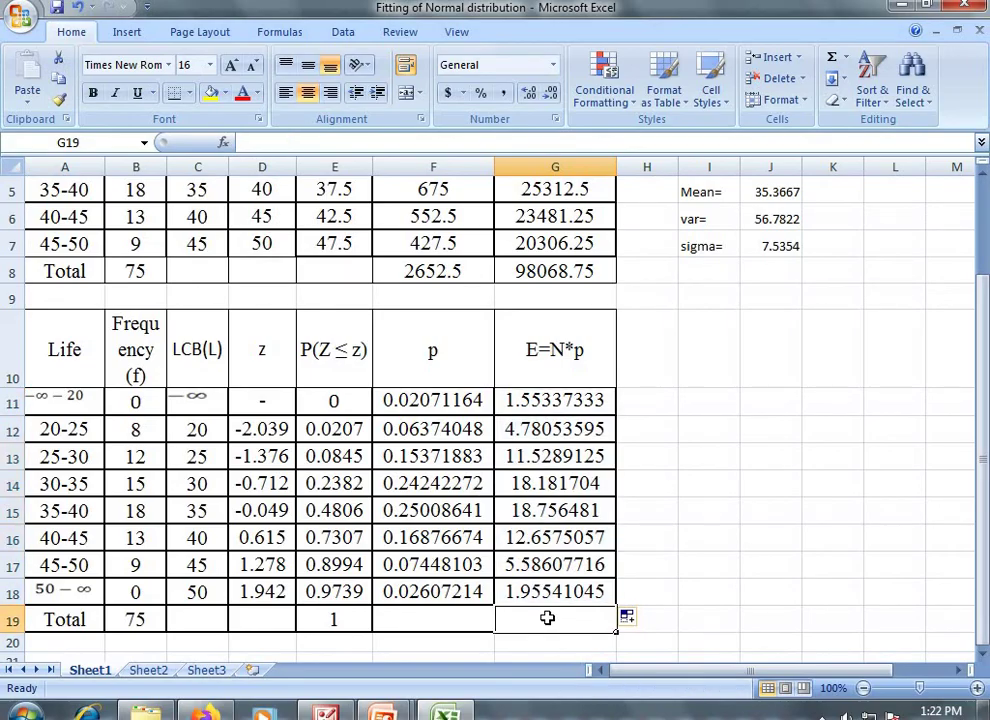
left_click(833, 60)
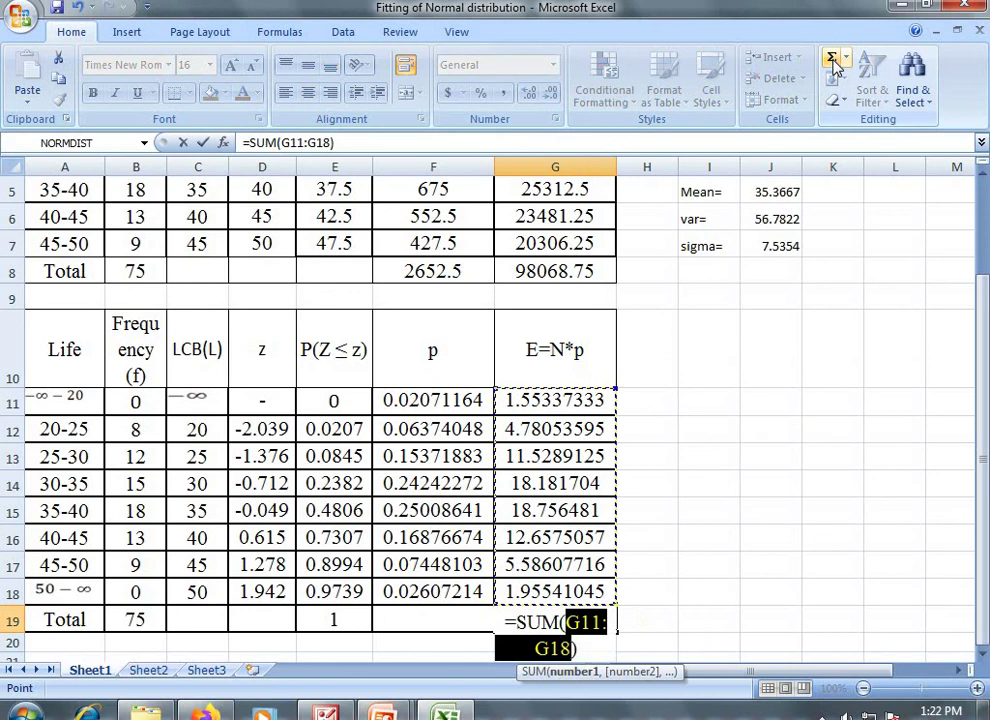
key("Return")
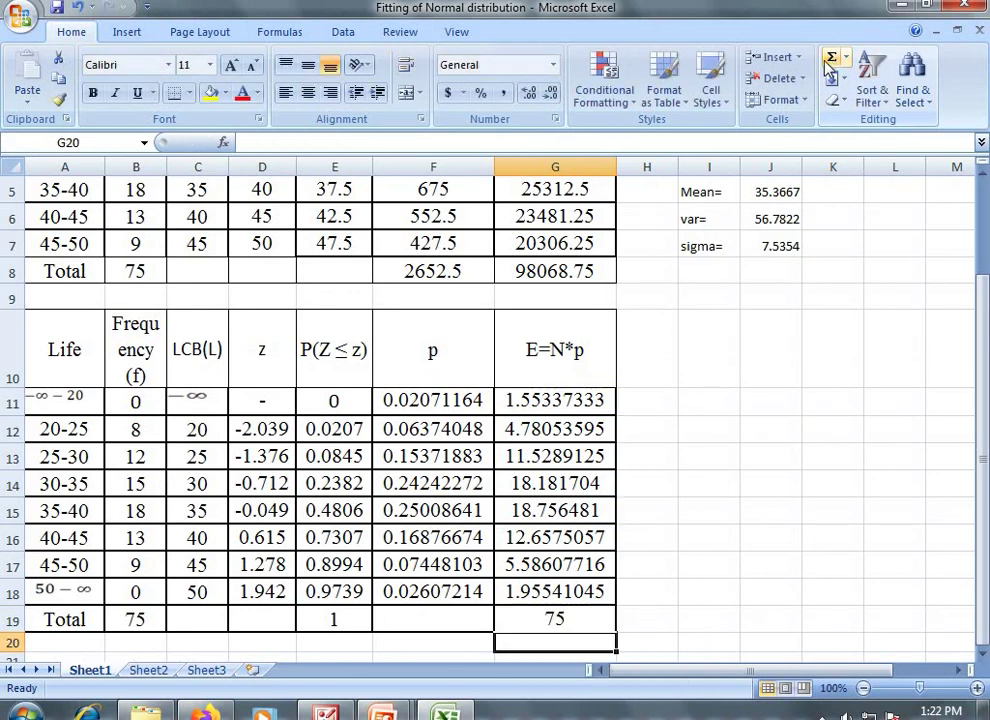